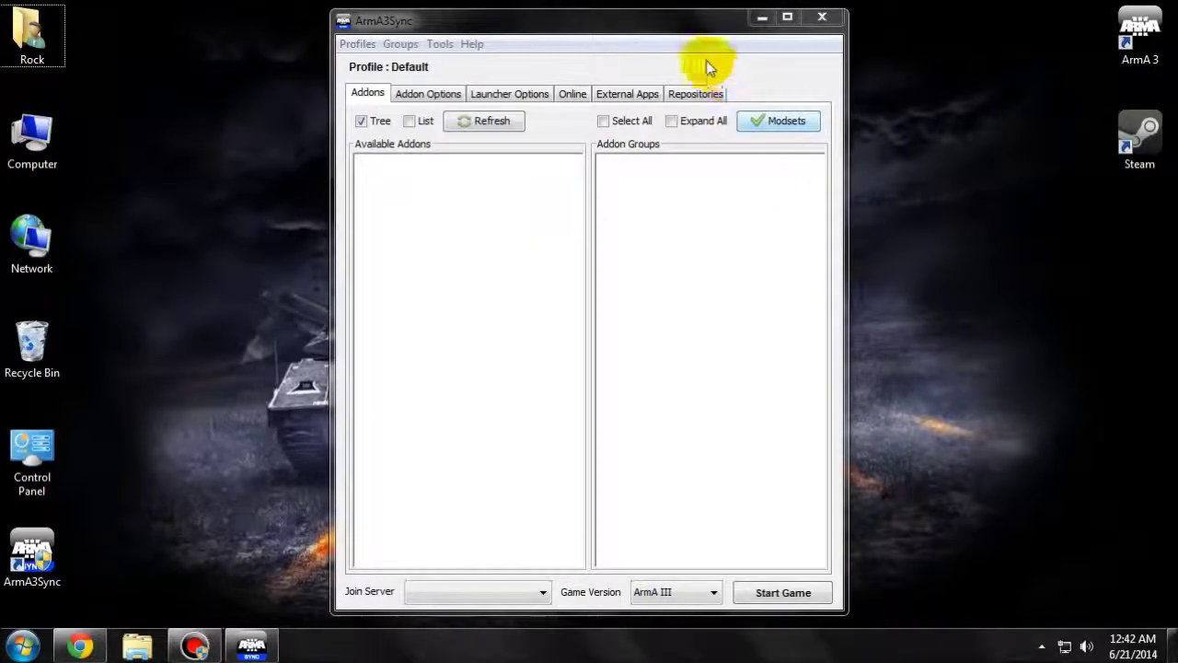
Start a new addon repository entry and name it "Citadel AddOn Repository"
{"action": "left_click", "coordinate": [693, 96]}
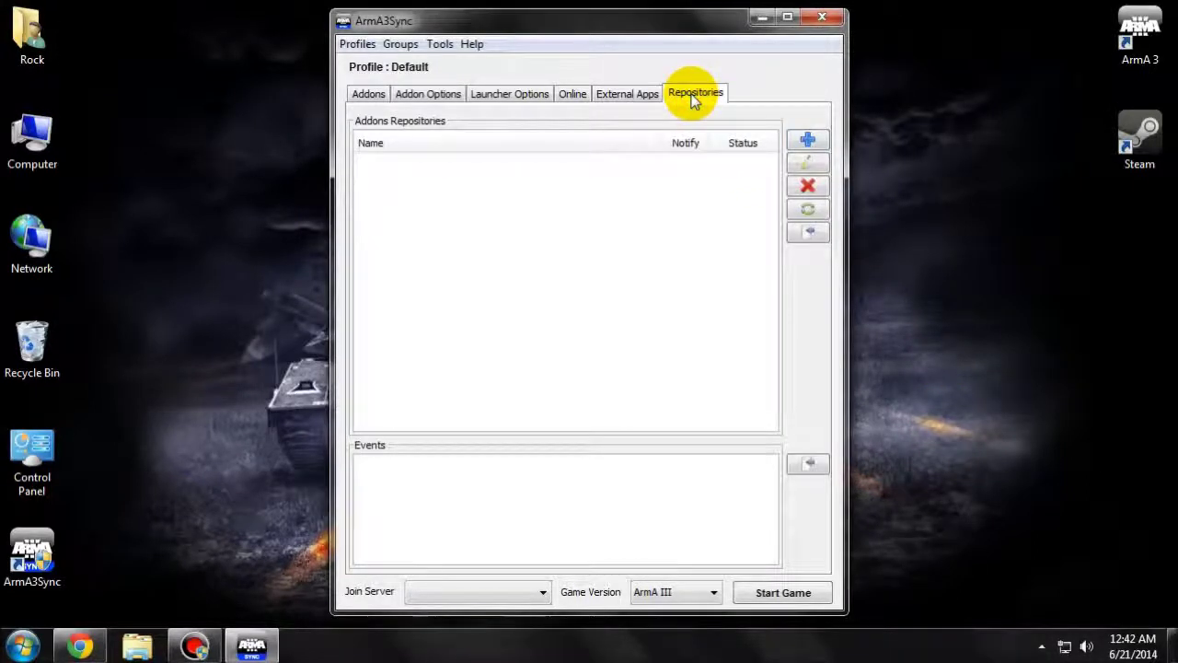
{"action": "left_click", "coordinate": [808, 140]}
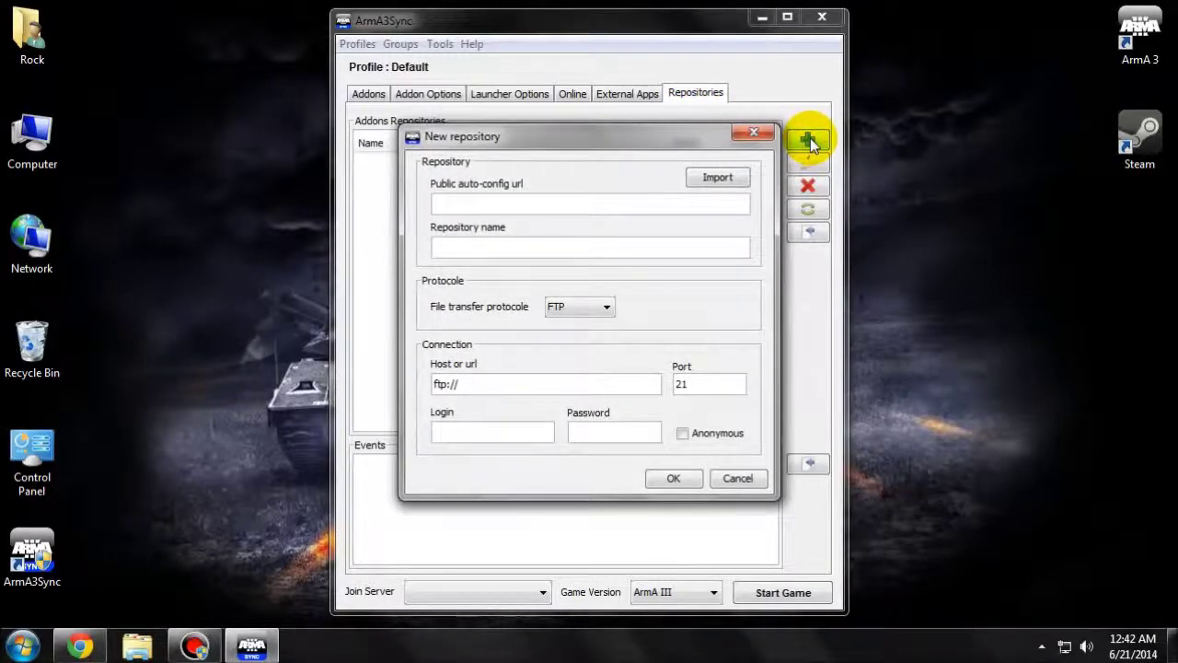
{"action": "left_click", "coordinate": [497, 249]}
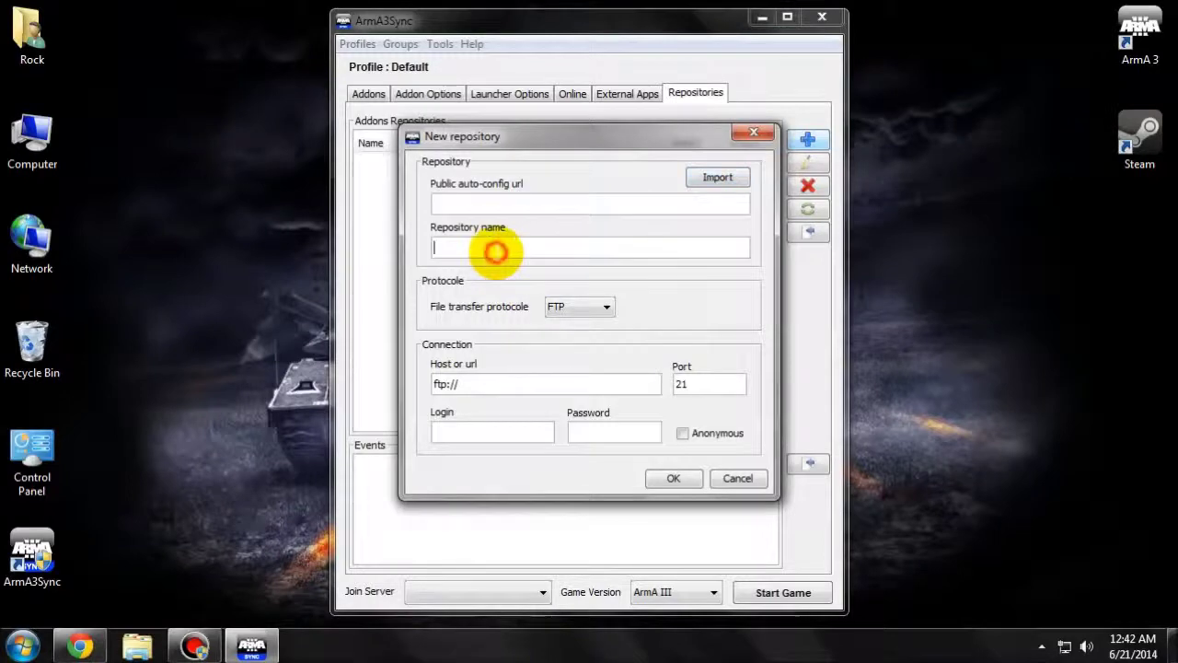
{"action": "type", "text": "Clta"}
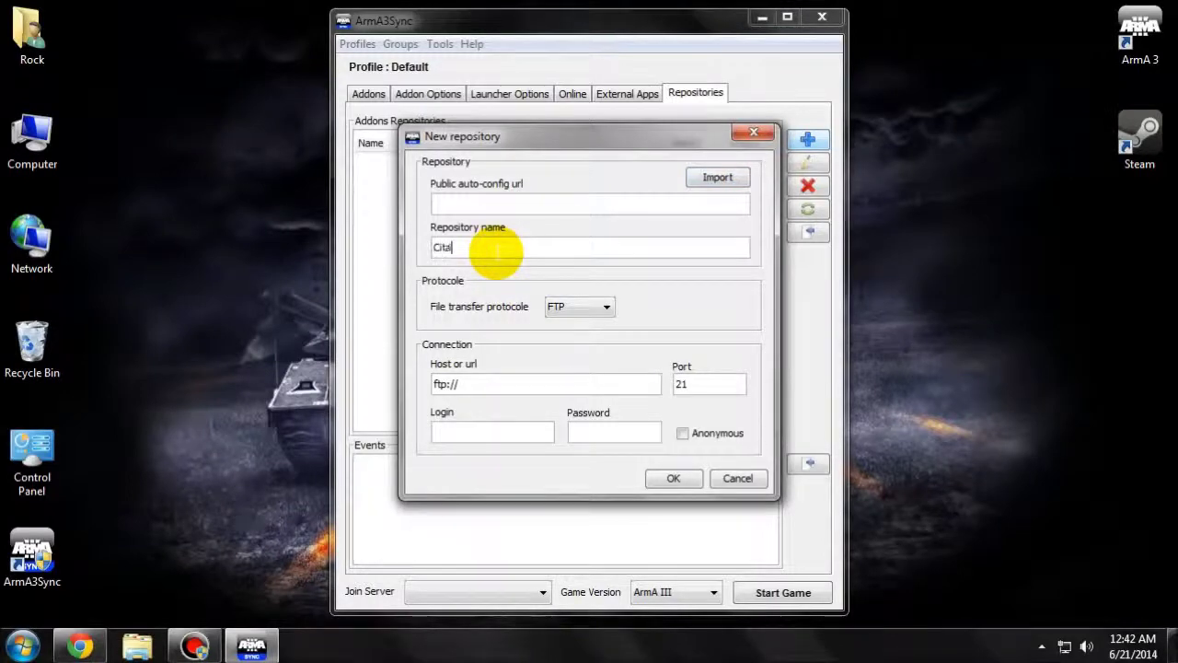
{"action": "type", "text": "del AddOn"}
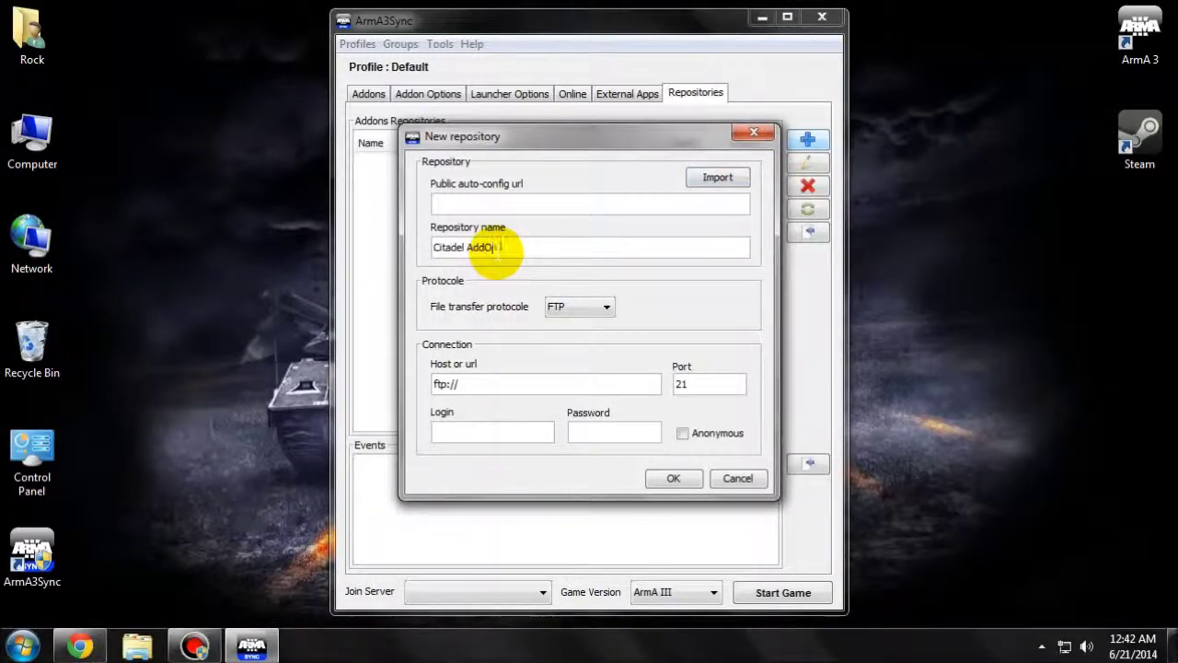
{"action": "type", "text": " Repository"}
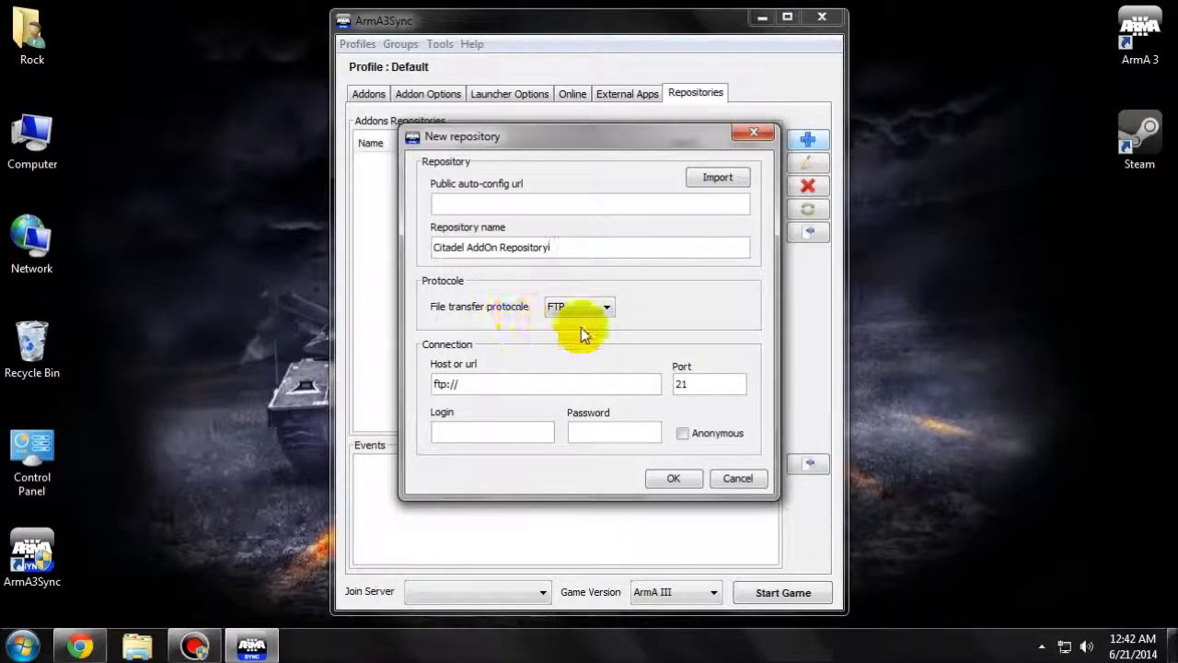
Set the repository's protocol to FTP, its host to ftp://the-citadel.us/Repository with anonymous login, and save it
{"action": "left_click", "coordinate": [607, 305]}
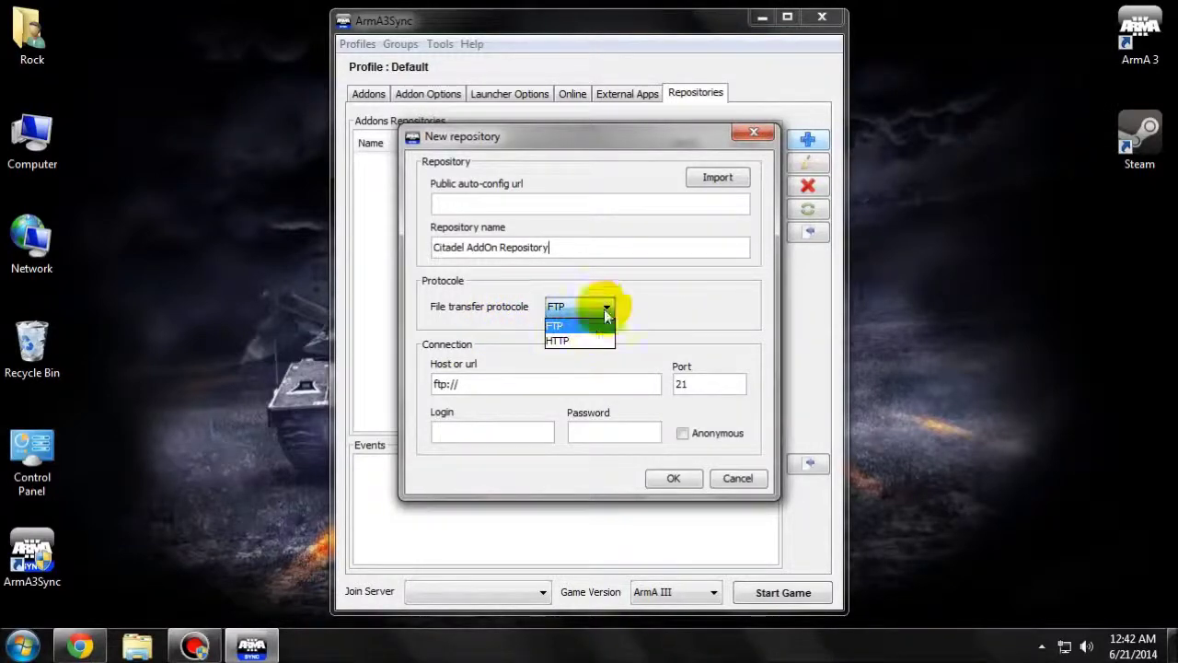
{"action": "left_click", "coordinate": [582, 319]}
{"action": "left_click_drag", "start_coordinate": [507, 386], "coordinate": [416, 386]}
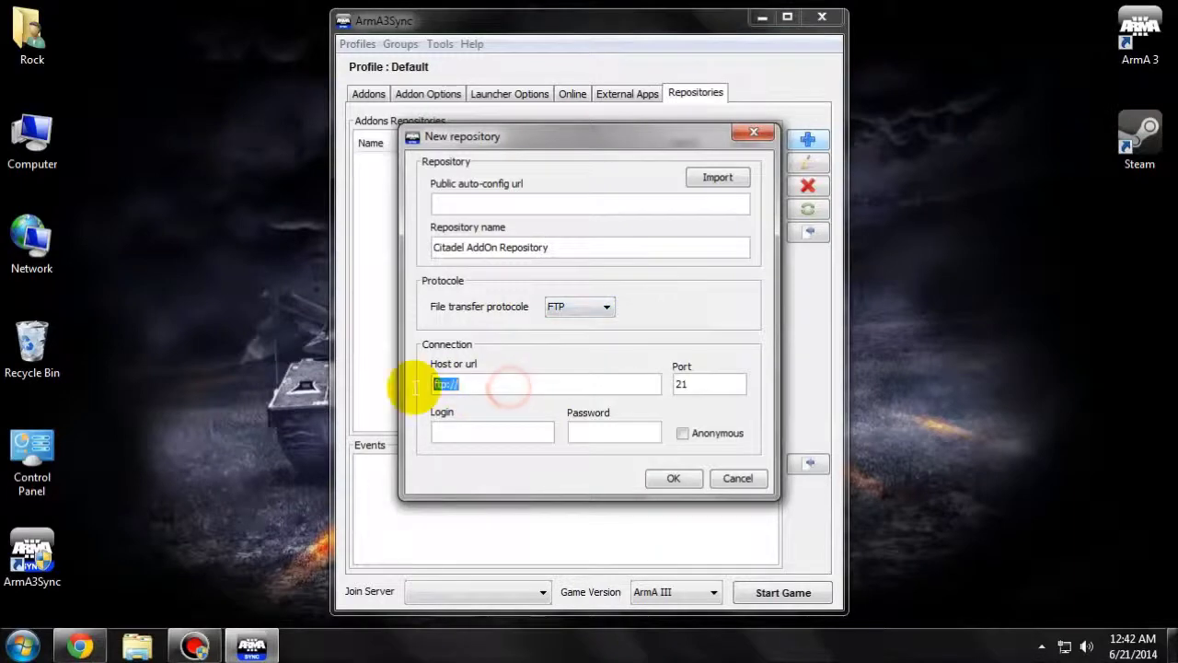
{"action": "type", "text": "ftp://the-citadel.us/Repository"}
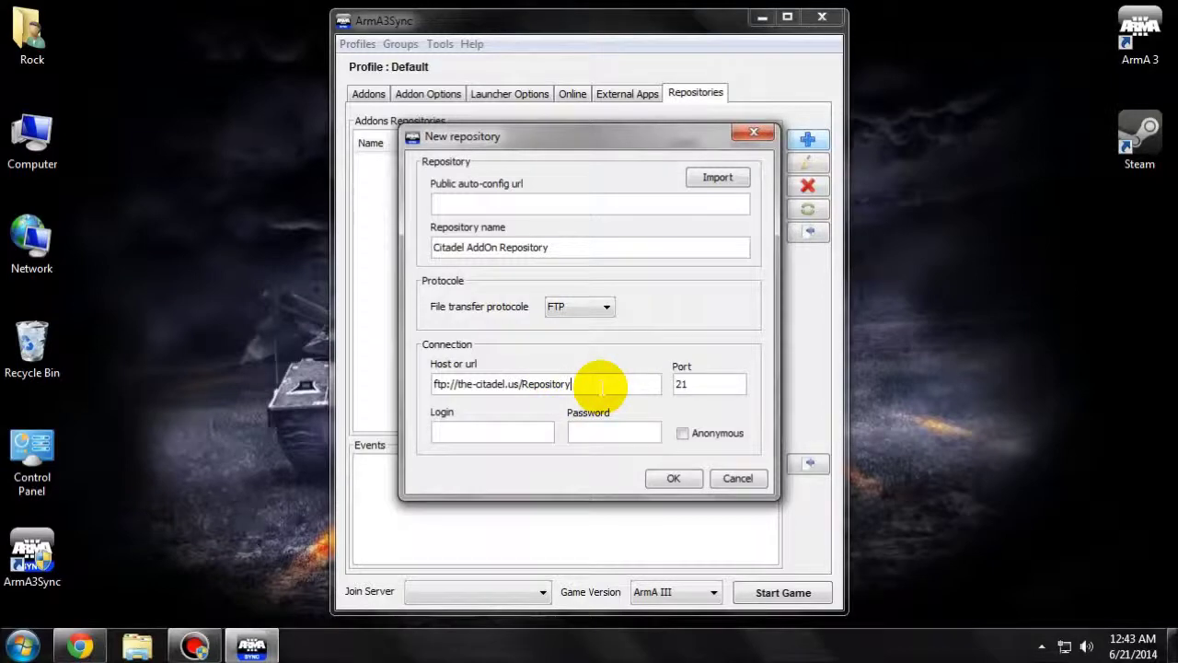
{"action": "left_click", "coordinate": [682, 434]}
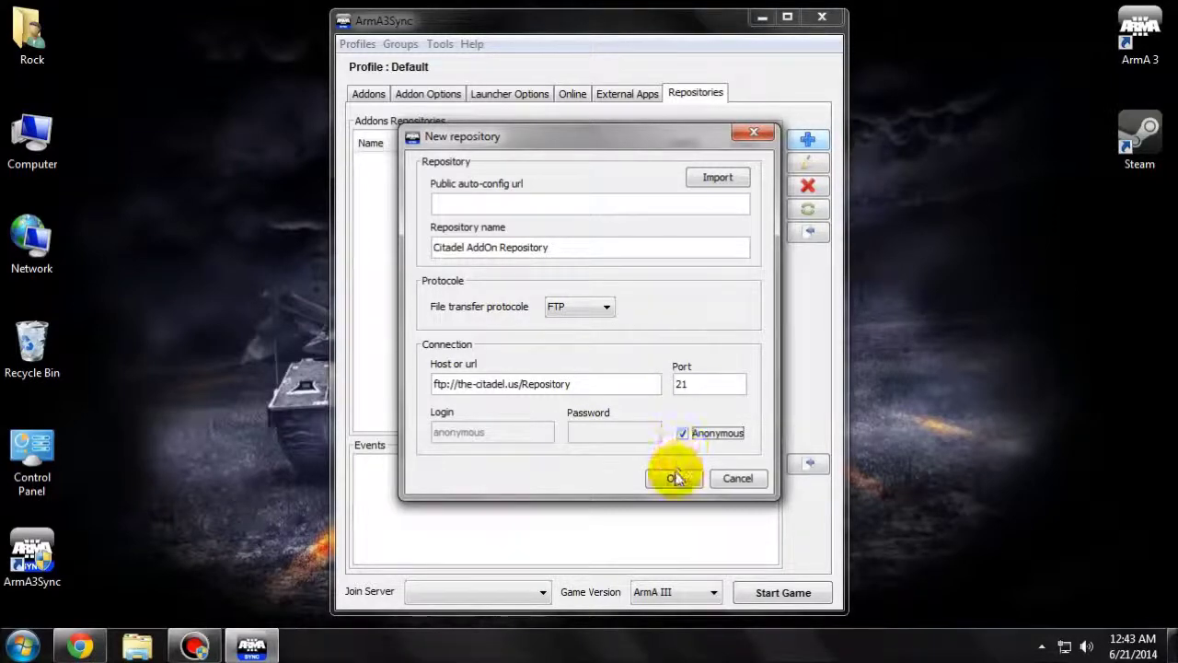
{"action": "left_click", "coordinate": [677, 478]}
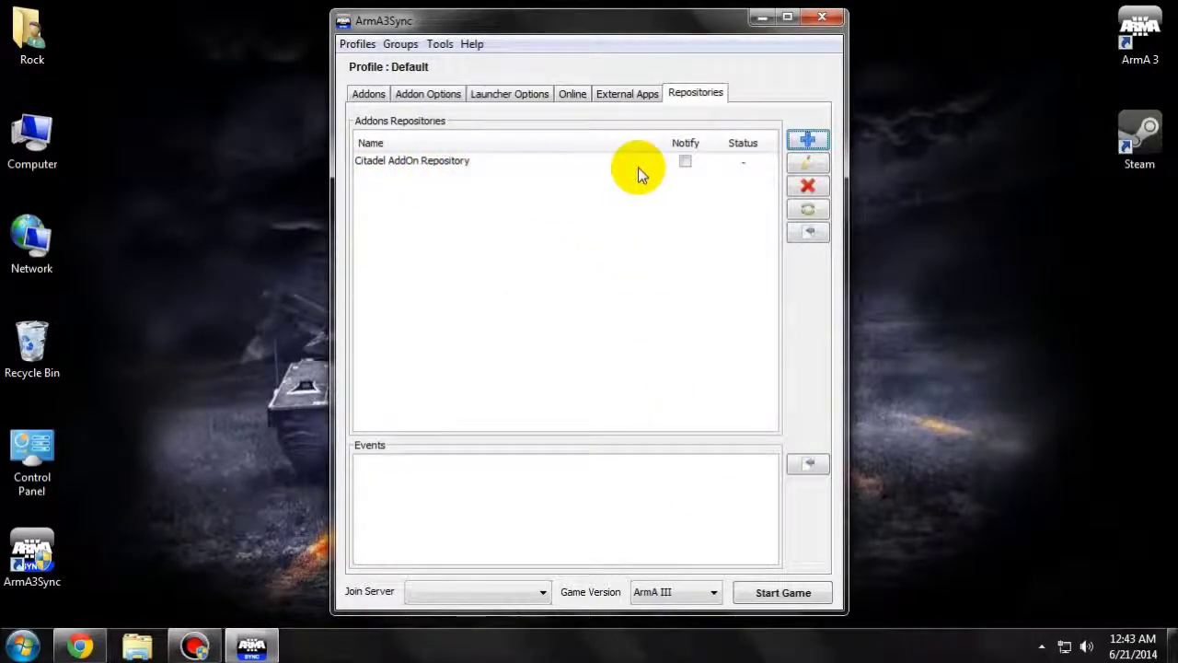
Turn on notifications for the Citadel AddOn Repository, then open it and check it for addons
{"action": "left_click", "coordinate": [685, 163]}
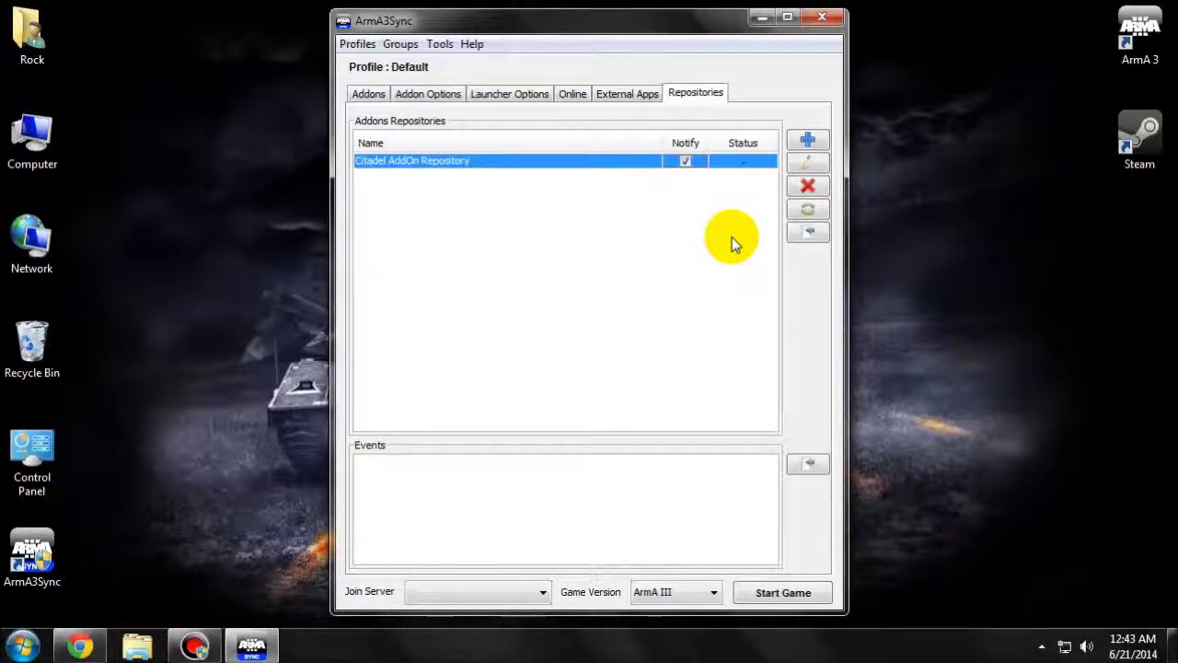
{"action": "left_click", "coordinate": [807, 236]}
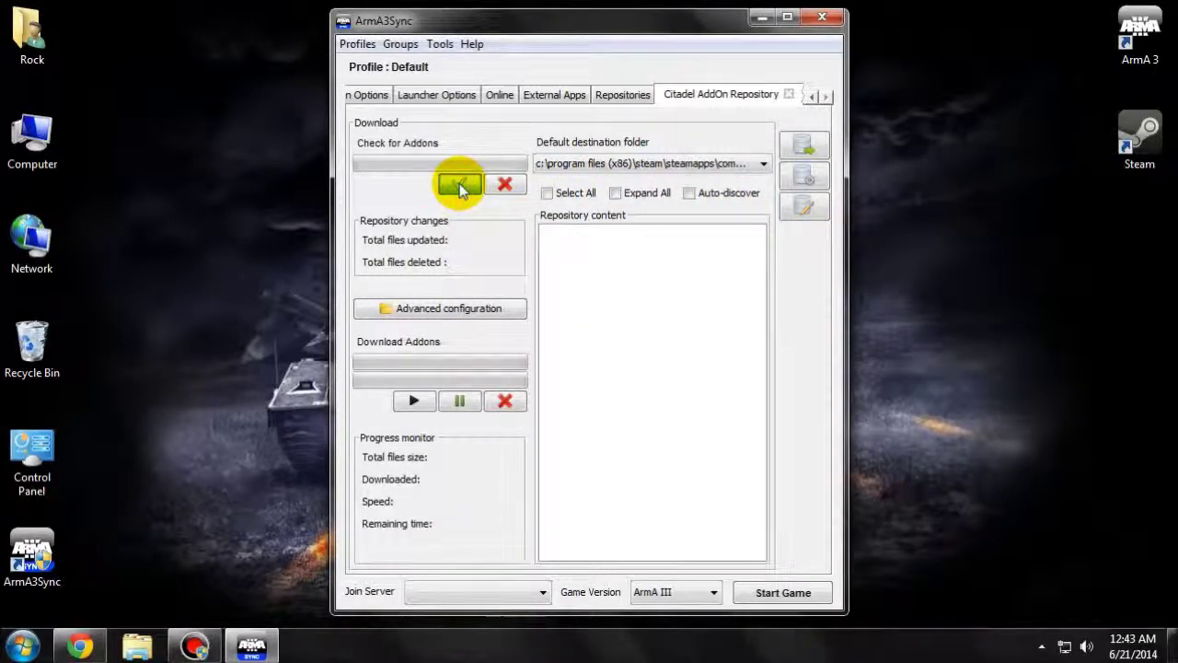
{"action": "left_click", "coordinate": [459, 183]}
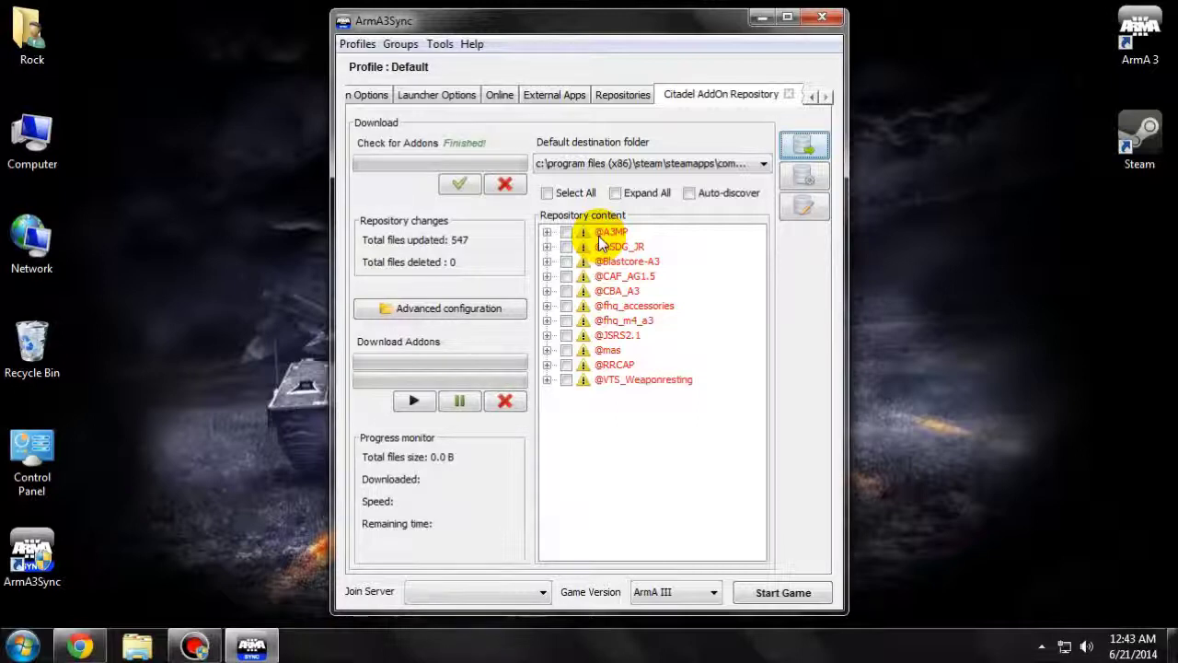
Select all addons in the repository content and download them to the default destination folder
{"action": "left_click", "coordinate": [548, 194]}
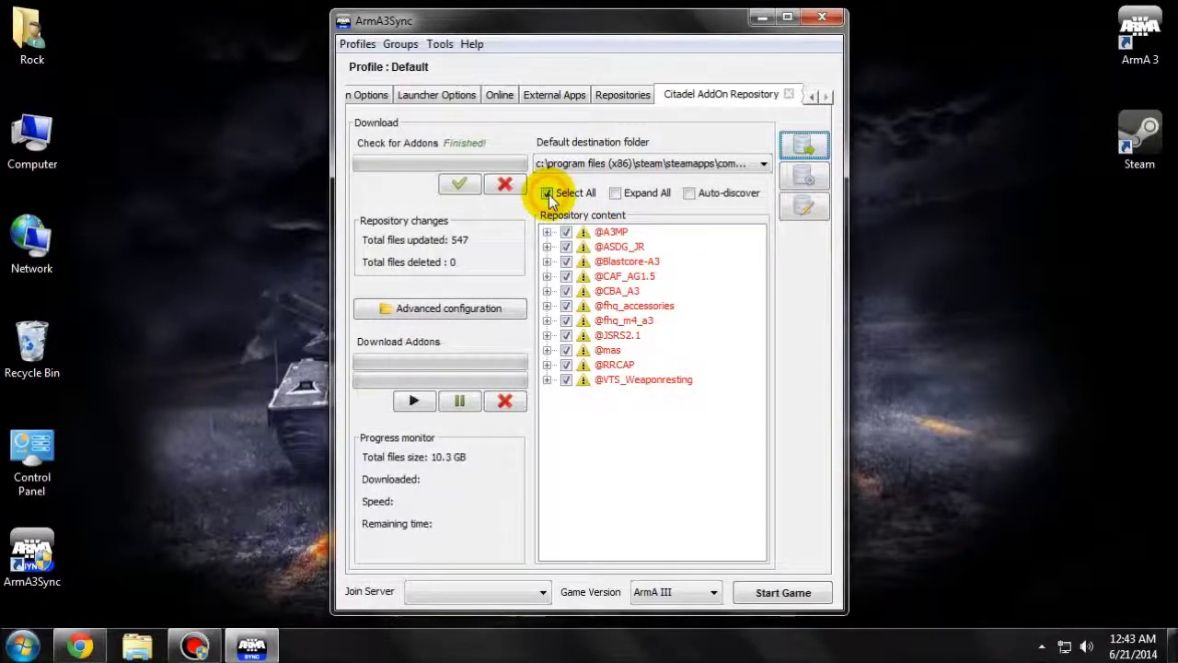
{"action": "left_click", "coordinate": [415, 403]}
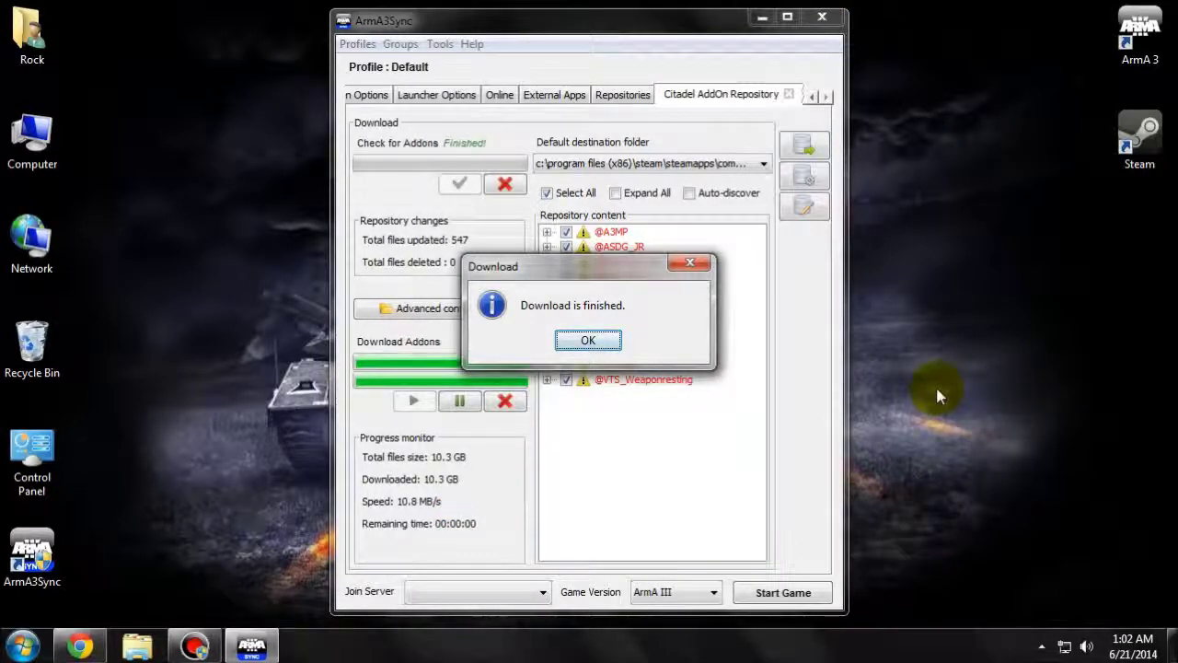
{"action": "left_click", "coordinate": [599, 341]}
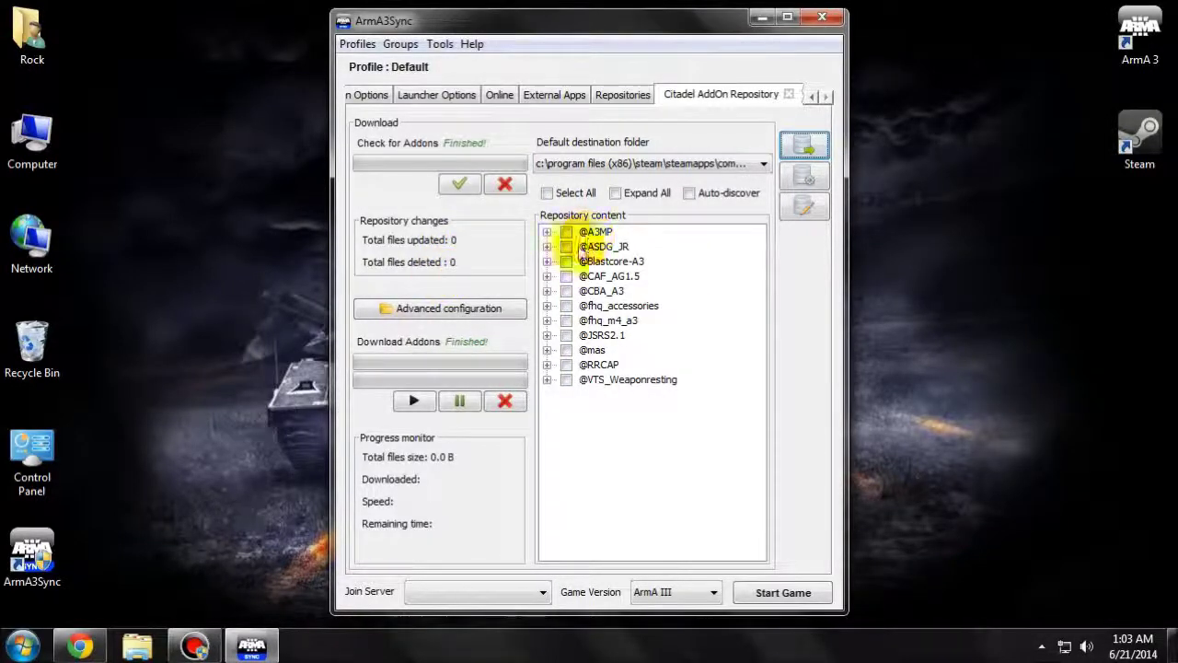
{"action": "left_click", "coordinate": [546, 193]}
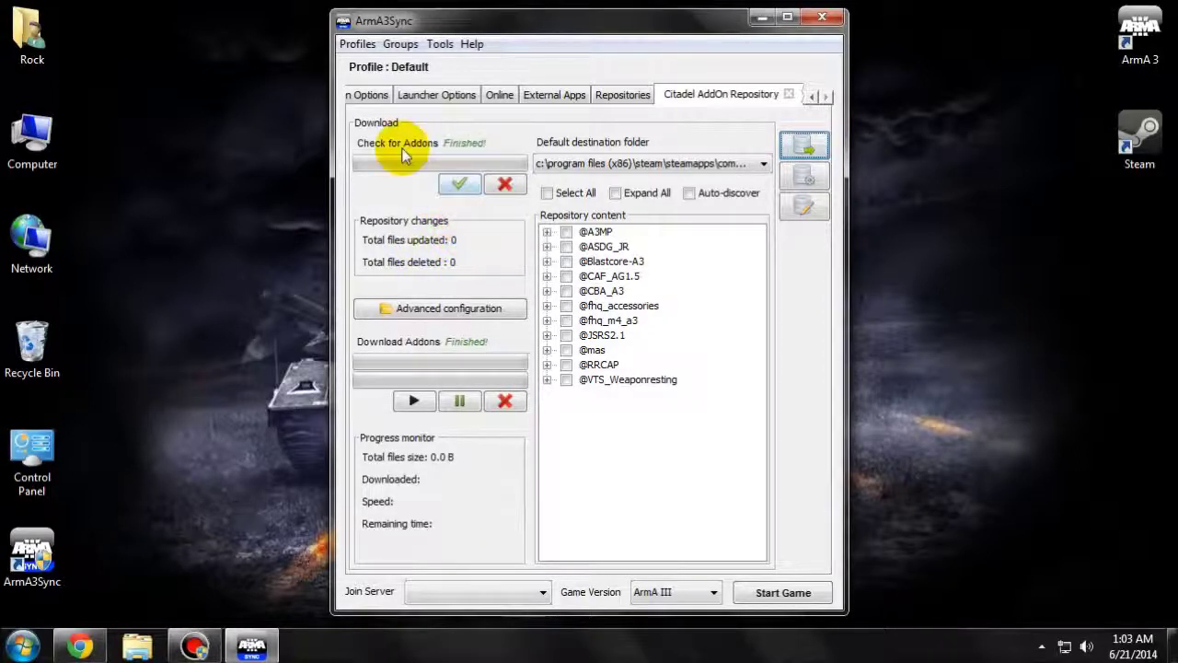
Return to the overview of available addons and refresh the list
{"action": "left_click", "coordinate": [813, 96]}
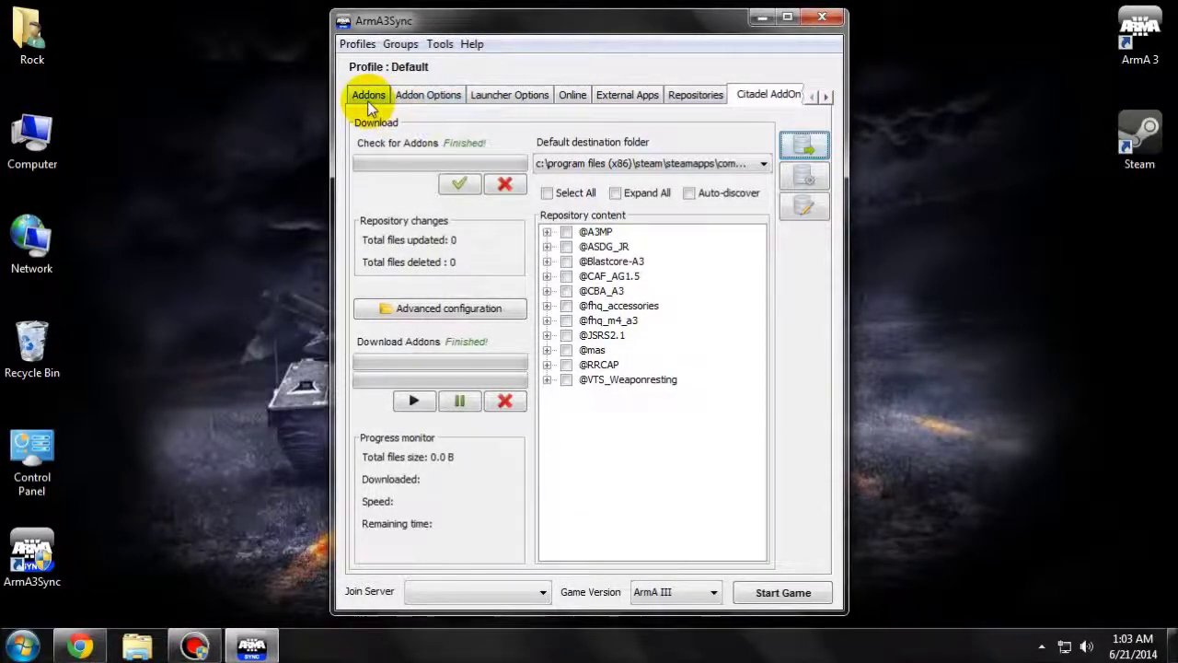
{"action": "left_click", "coordinate": [368, 98]}
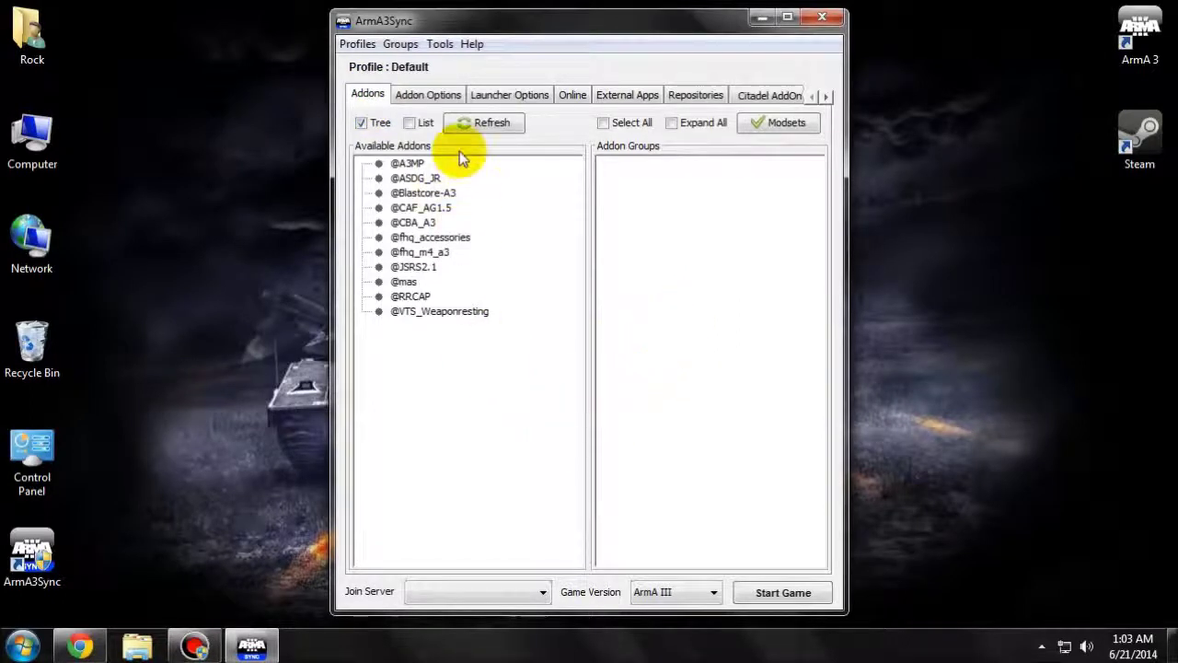
{"action": "left_click", "coordinate": [460, 122]}
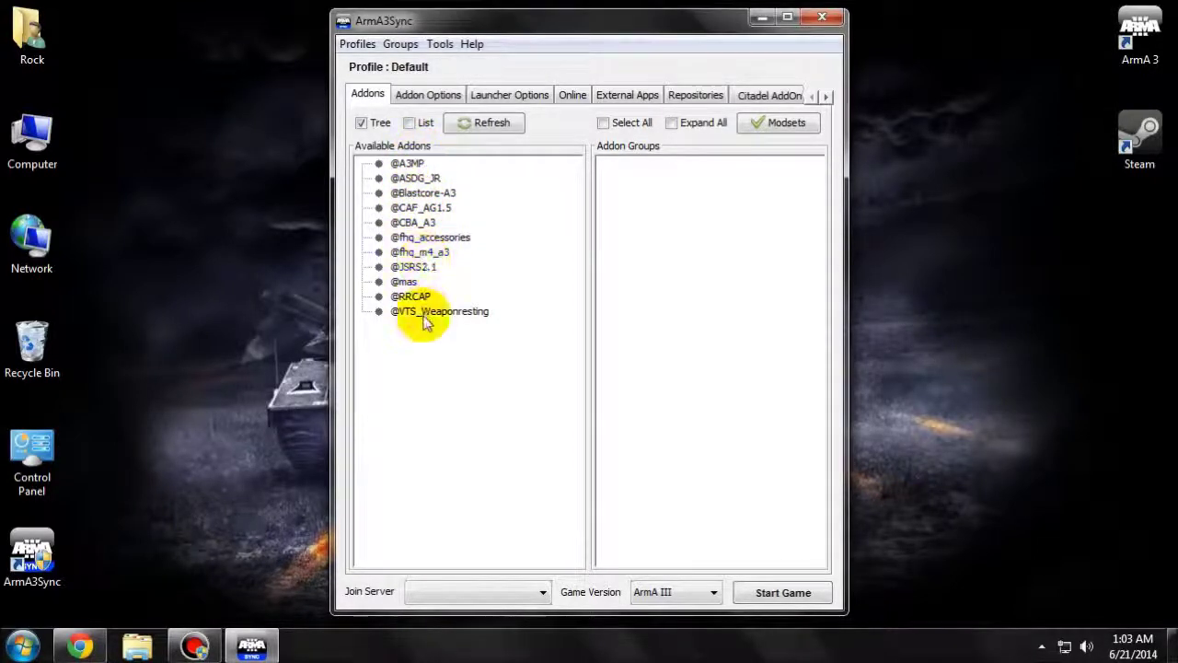
{"action": "left_click", "coordinate": [491, 134]}
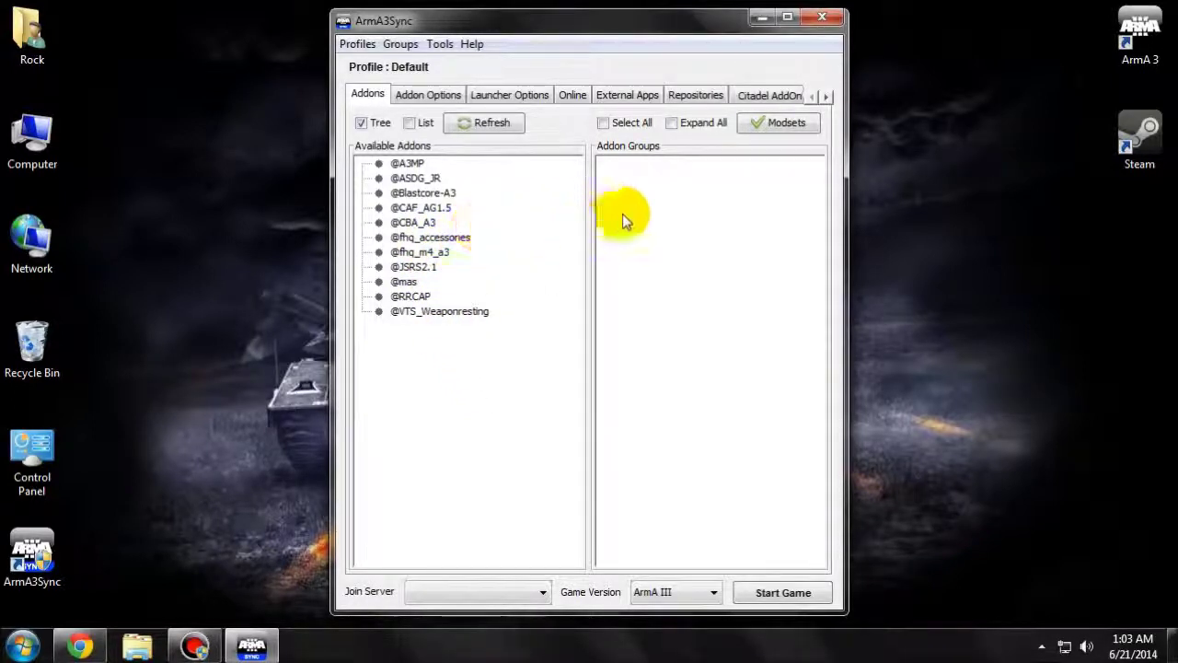
Import an addon group from the Citadel AddOn Repository modset
{"action": "left_click", "coordinate": [770, 122]}
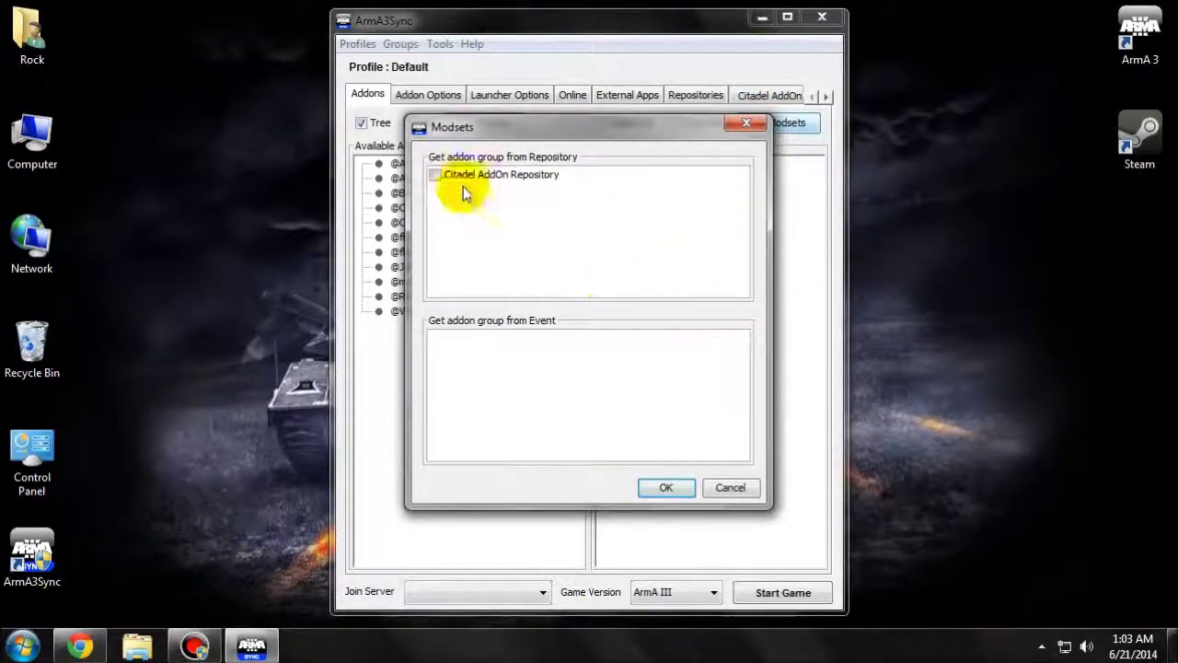
{"action": "left_click", "coordinate": [436, 177]}
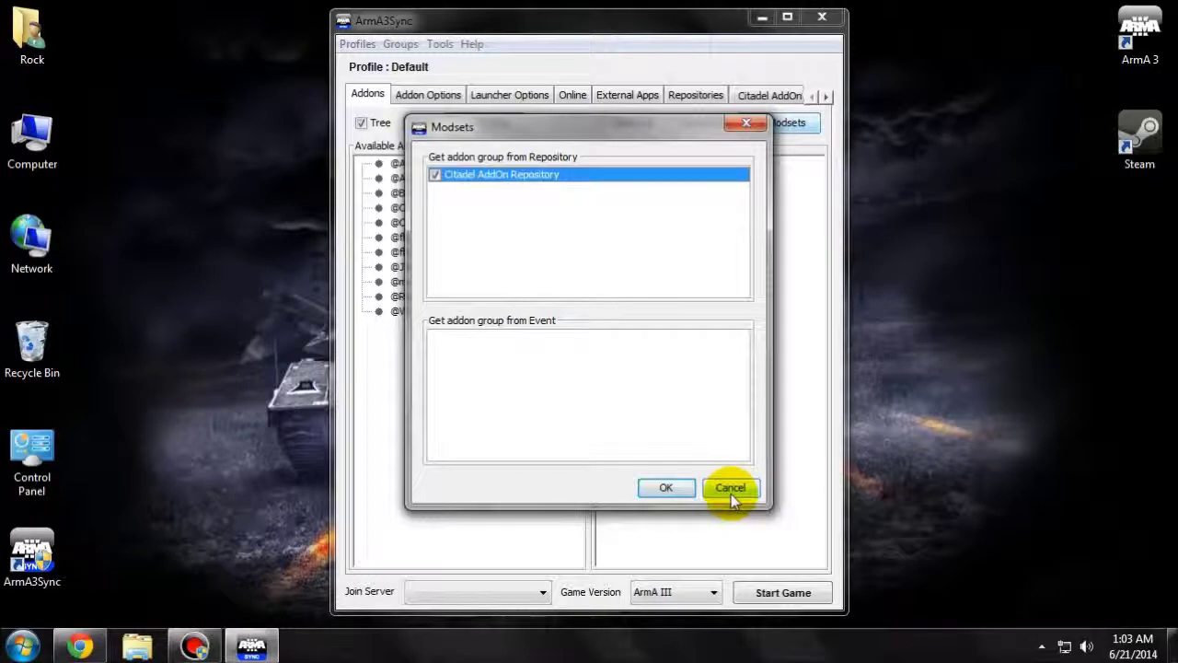
{"action": "left_click", "coordinate": [665, 488]}
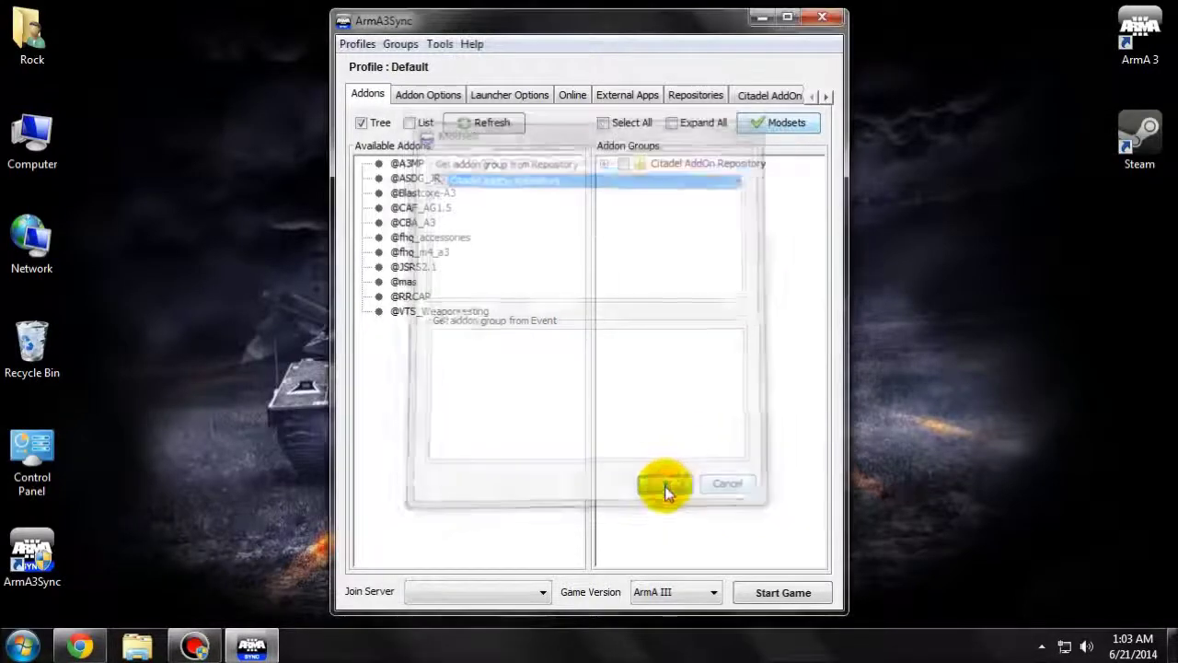
Expand the Citadel AddOn Repository group and enable all of its addons
{"action": "left_click", "coordinate": [603, 163]}
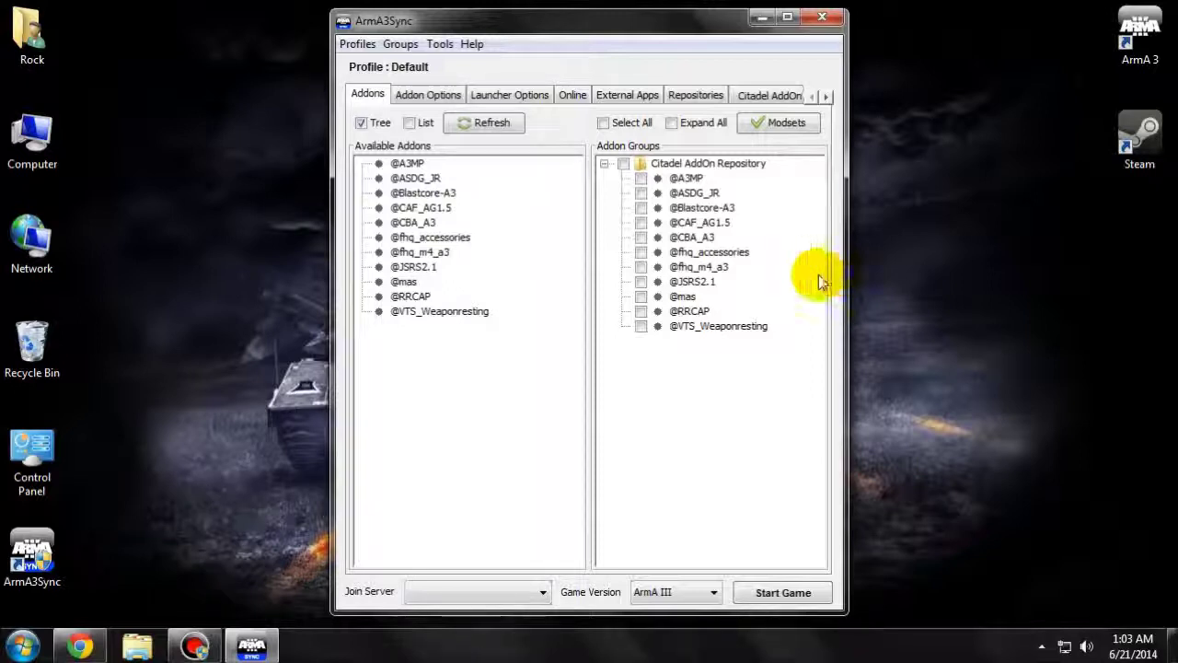
{"action": "left_click", "coordinate": [623, 163]}
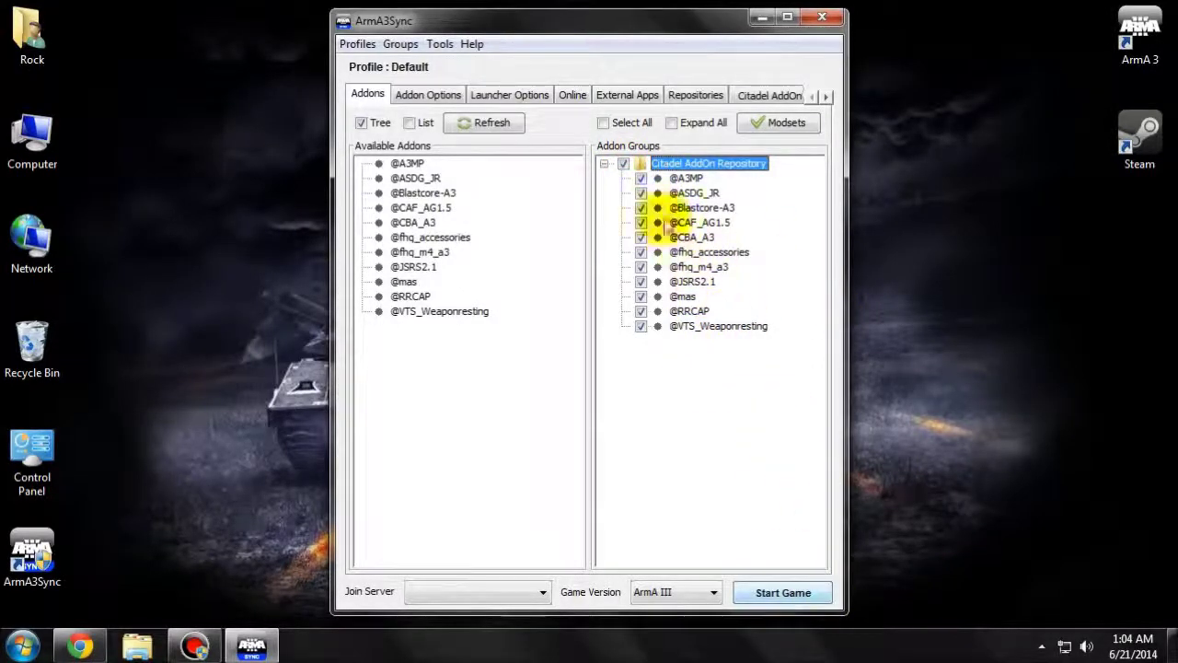
{"action": "left_click", "coordinate": [781, 597]}
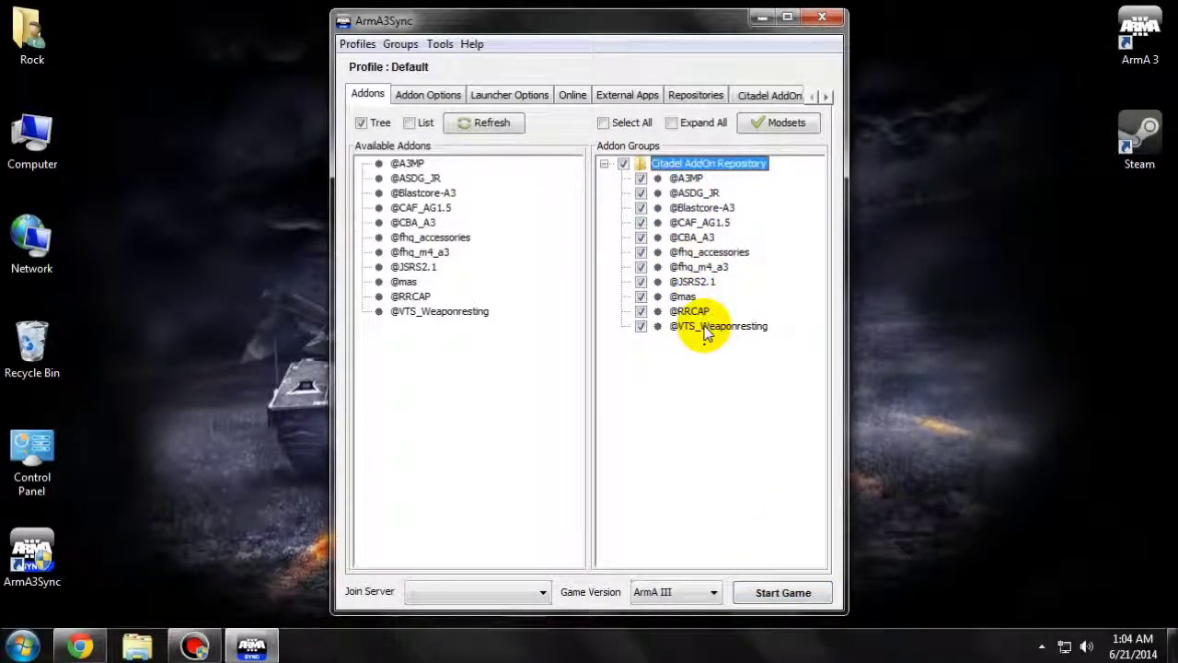
Remove the Citadel AddOn Repository group from the addon groups
{"action": "right_click", "coordinate": [702, 378]}
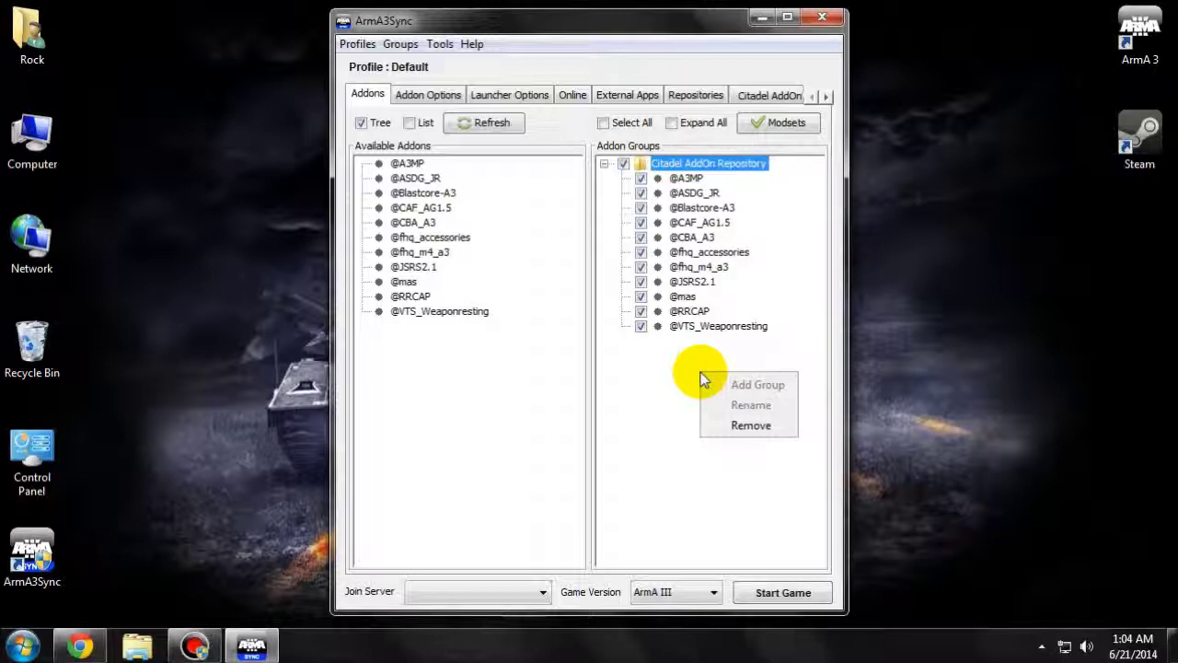
{"action": "left_click", "coordinate": [727, 429]}
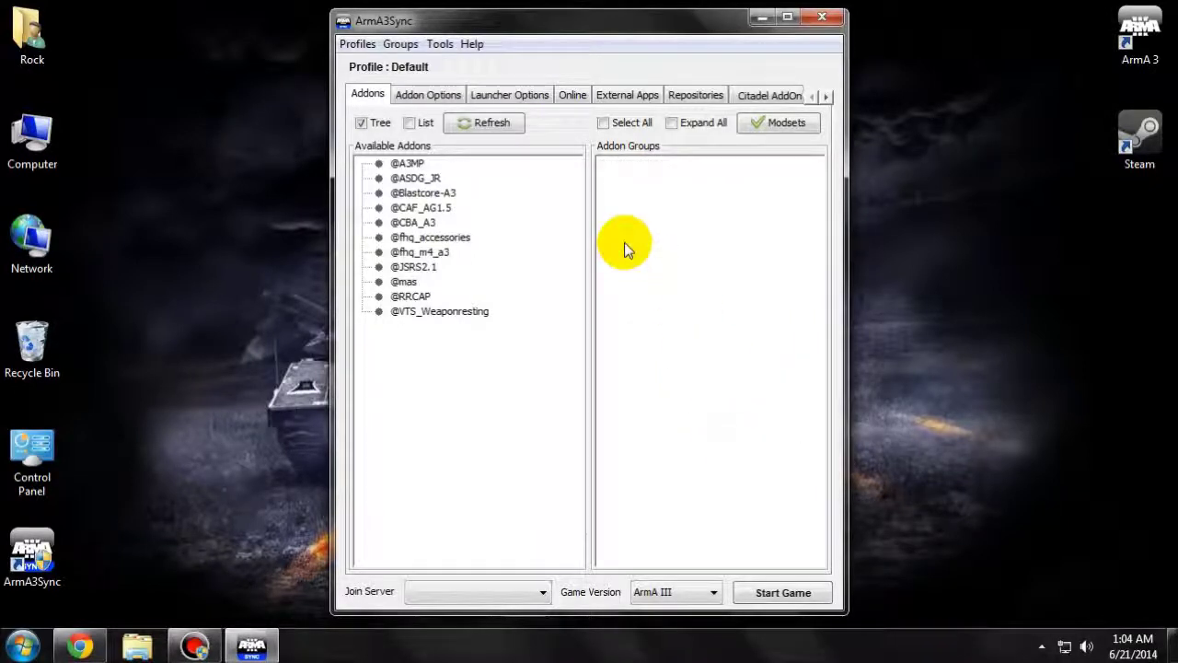
Create a new addon group named "Editing"
{"action": "left_click", "coordinate": [354, 45]}
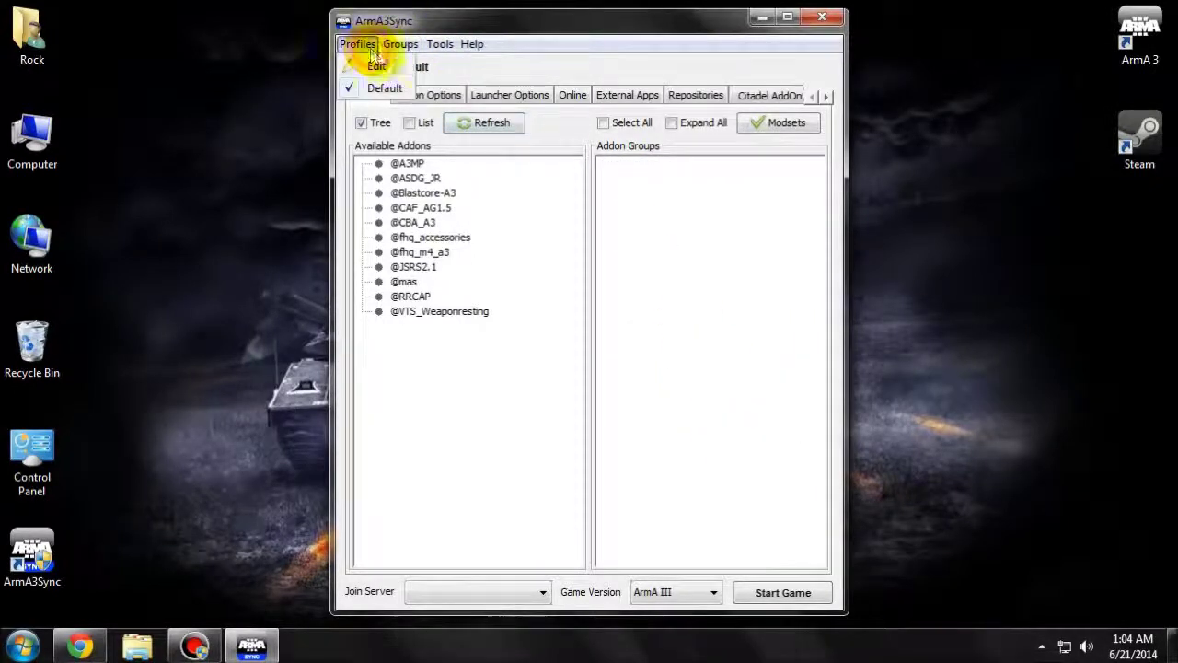
{"action": "mouse_move", "coordinate": [403, 46]}
{"action": "left_click", "coordinate": [421, 67]}
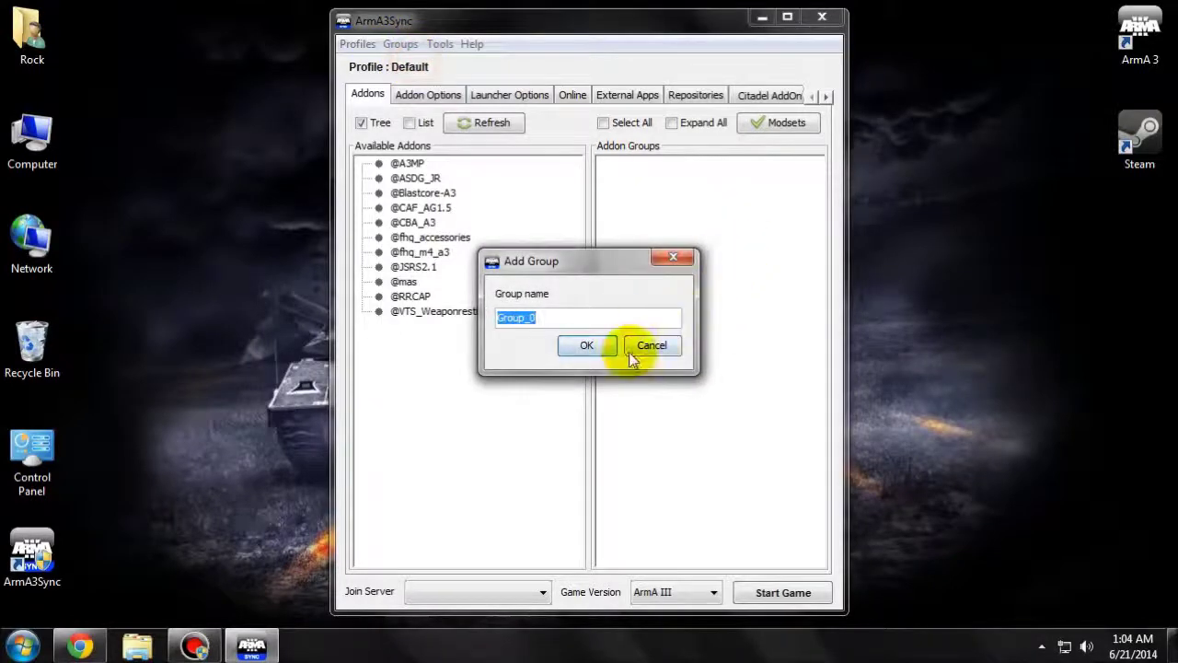
{"action": "type", "text": "E"}
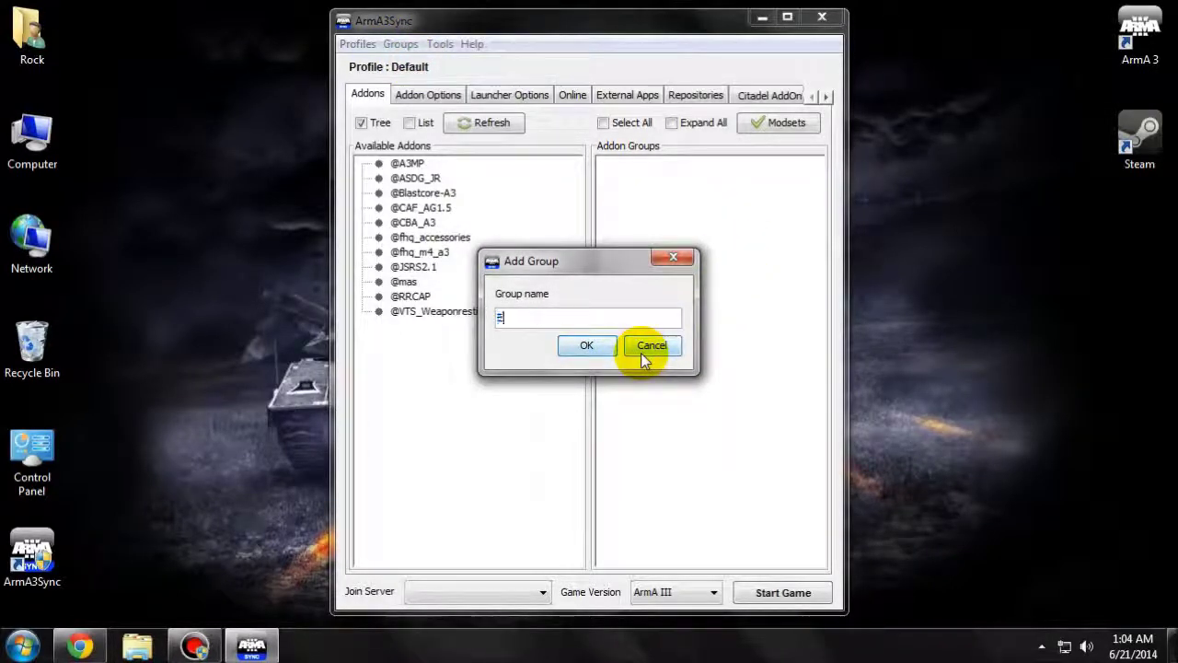
{"action": "type", "text": "diting"}
{"action": "key", "text": "Return"}
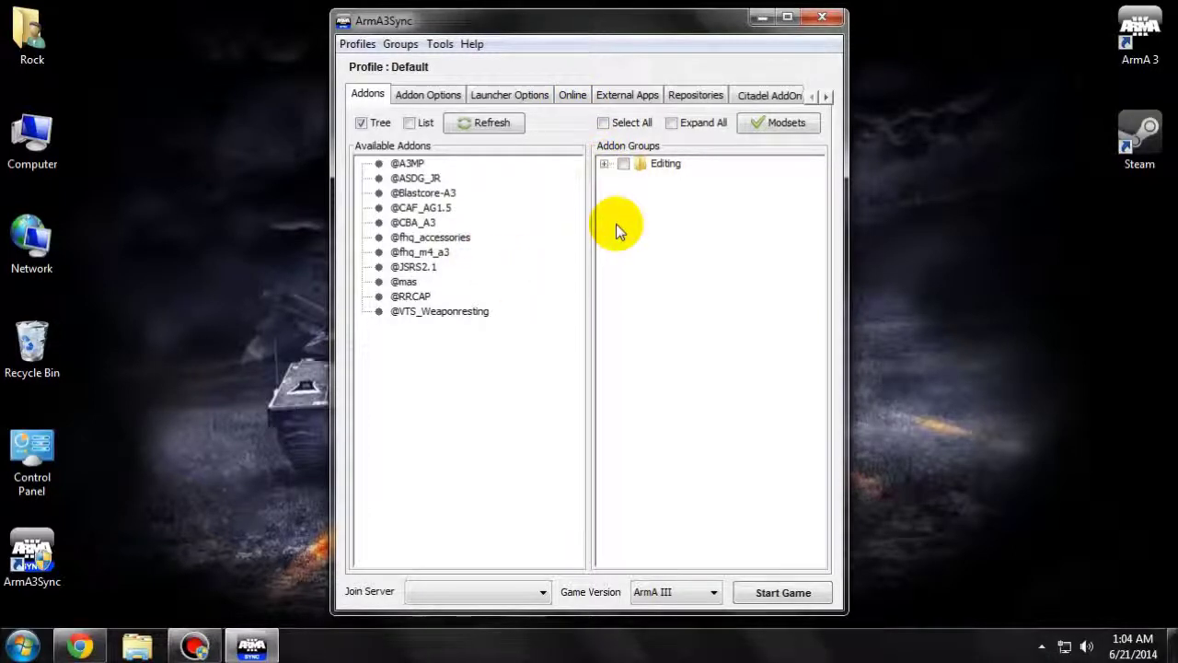
{"action": "left_click_drag", "start_coordinate": [445, 223], "coordinate": [659, 163]}
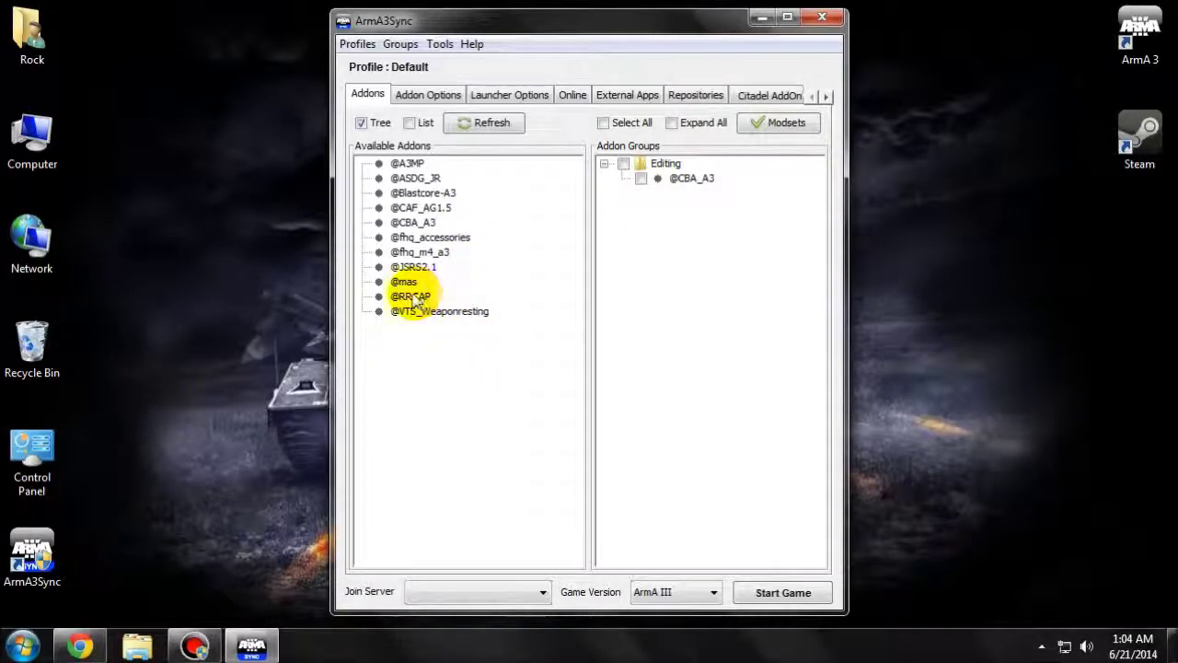
{"action": "left_click_drag", "start_coordinate": [414, 296], "coordinate": [657, 166]}
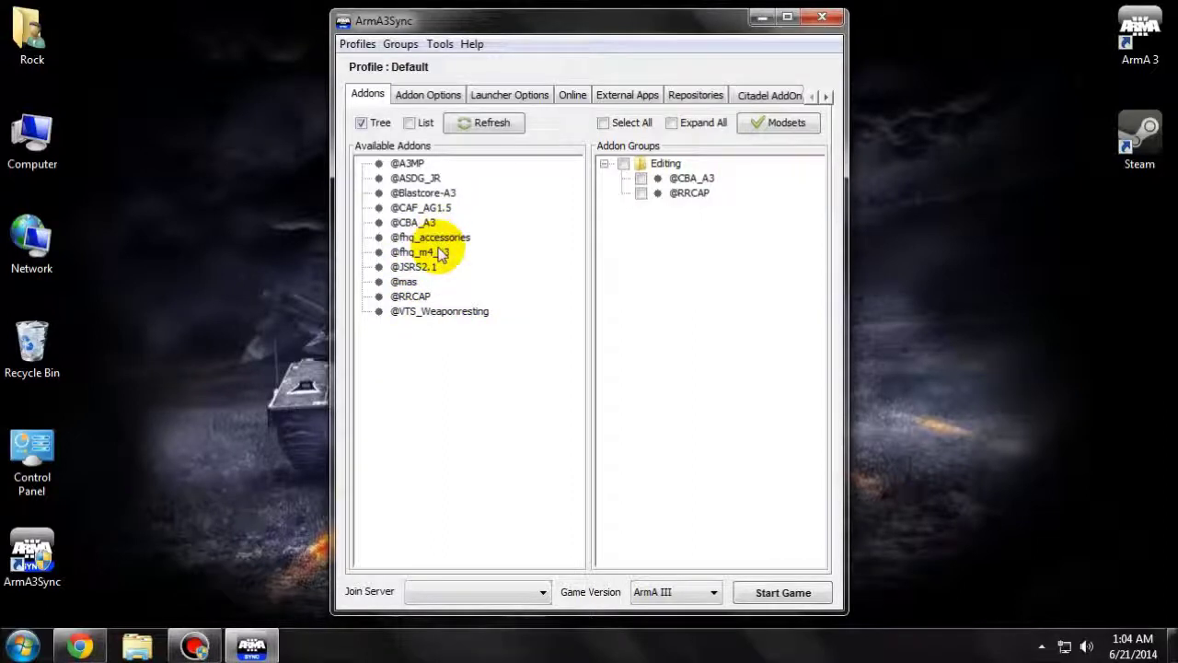
{"action": "left_click_drag", "start_coordinate": [404, 163], "coordinate": [642, 175]}
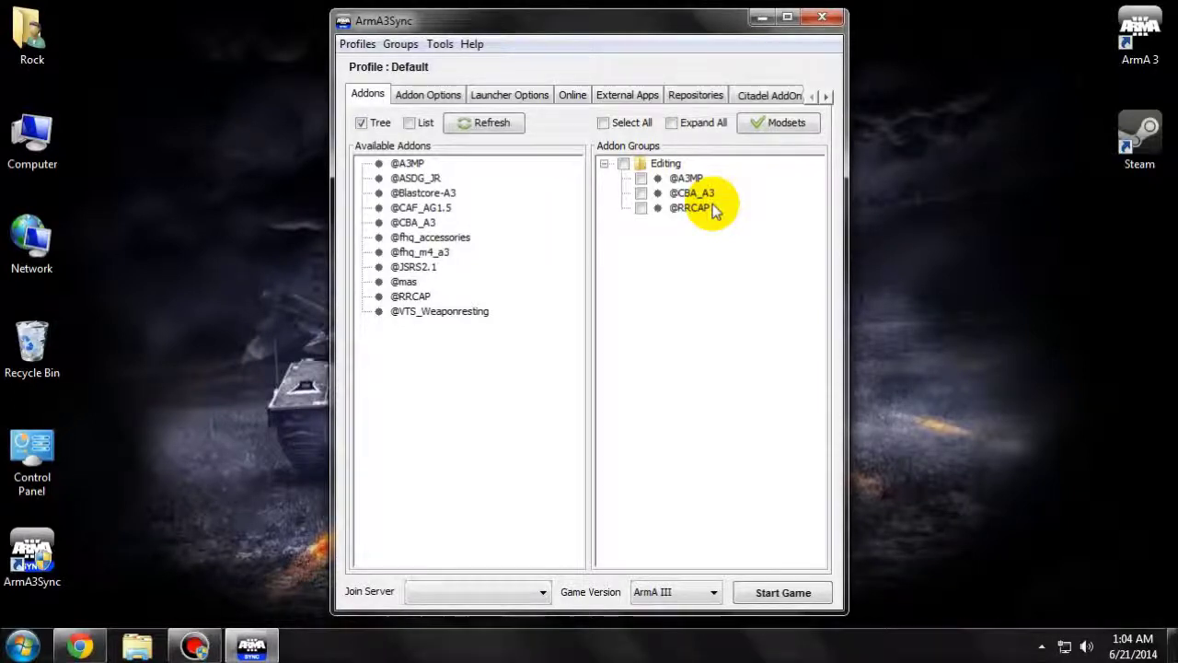
{"action": "left_click", "coordinate": [624, 162]}
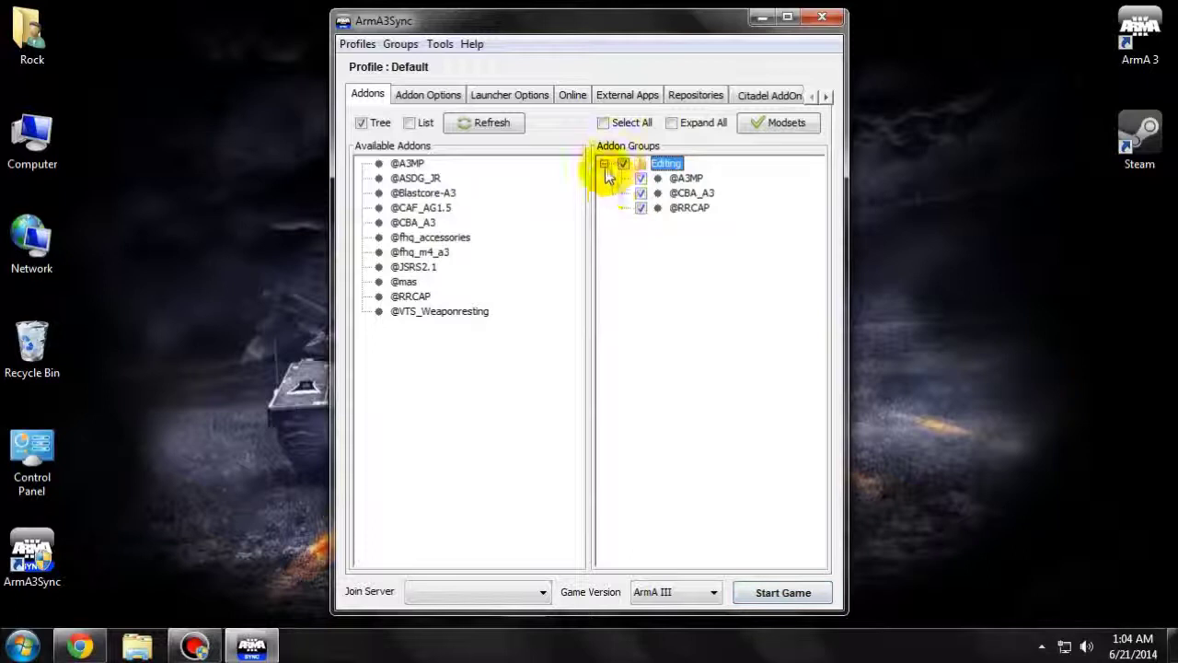
Remove the Editing group from the addon groups
{"action": "right_click", "coordinate": [675, 164]}
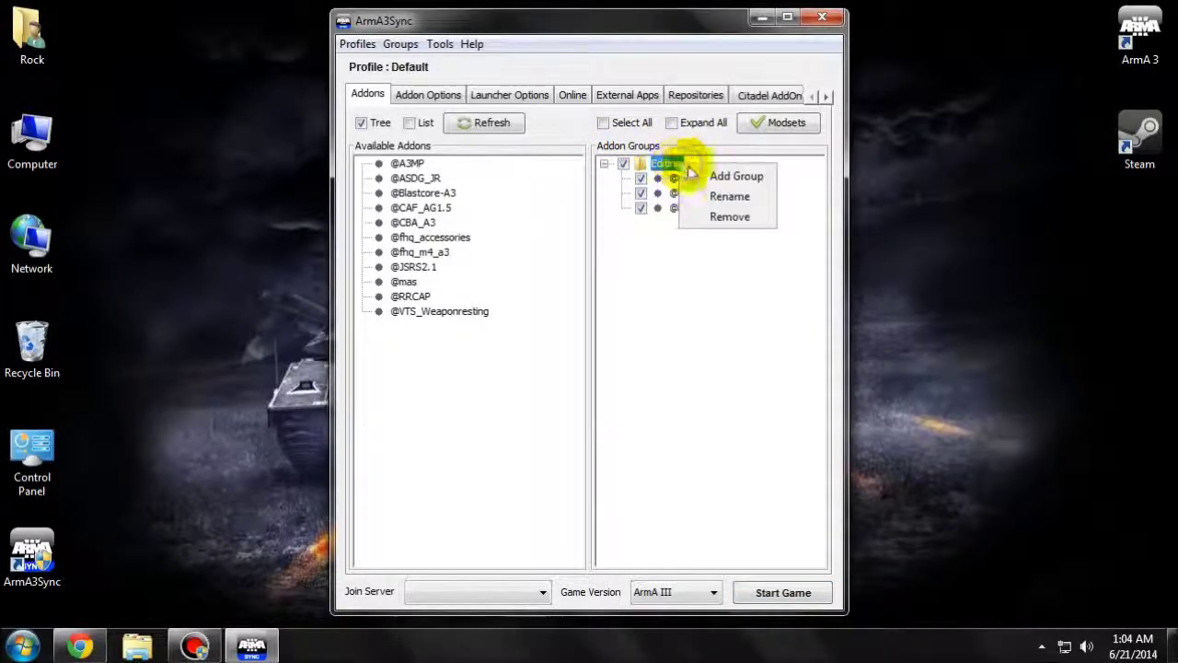
{"action": "left_click", "coordinate": [730, 218]}
Import the addon group from the Citadel AddOn Repository modset, and expand it with all of its addons enabled
{"action": "left_click", "coordinate": [769, 129]}
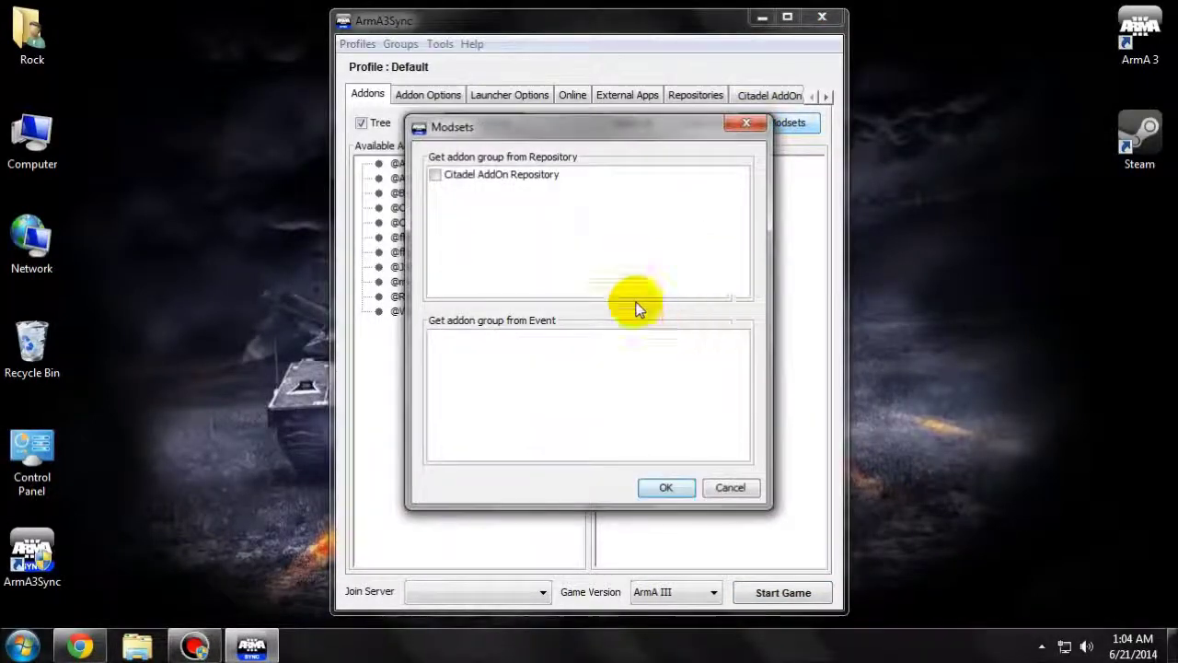
{"action": "left_click", "coordinate": [435, 175]}
{"action": "left_click", "coordinate": [670, 488]}
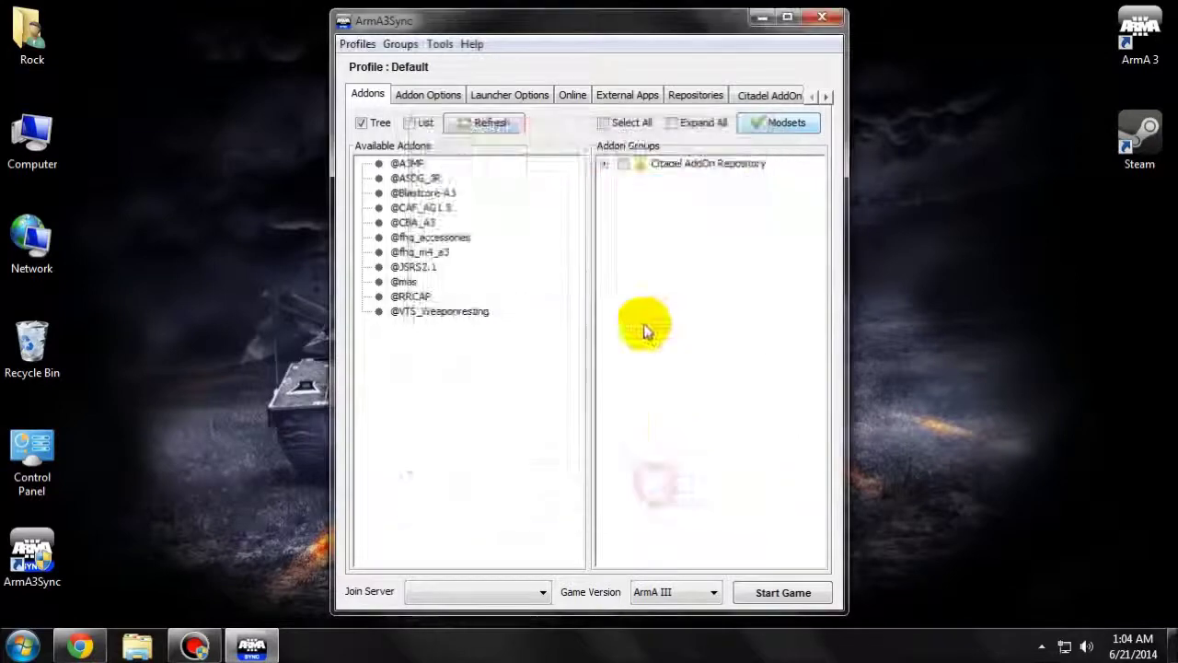
{"action": "left_click", "coordinate": [604, 164]}
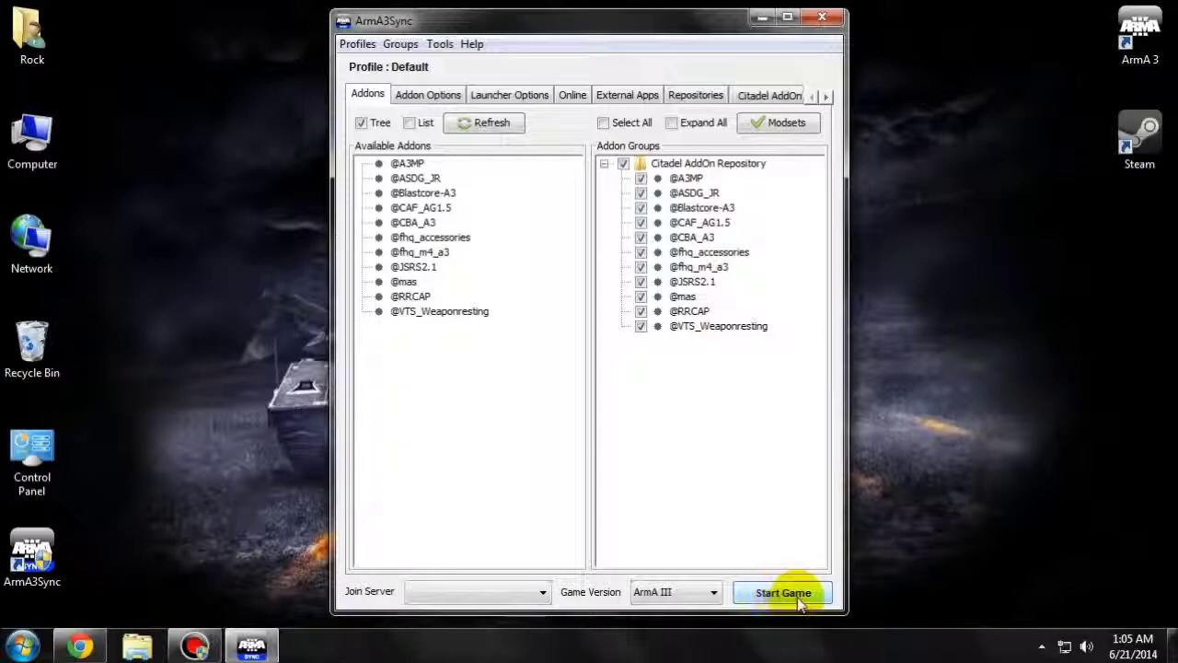
Review the addon repositories list, and start the game with the Citadel AddOn Repository addons enabled
{"action": "left_click", "coordinate": [696, 92]}
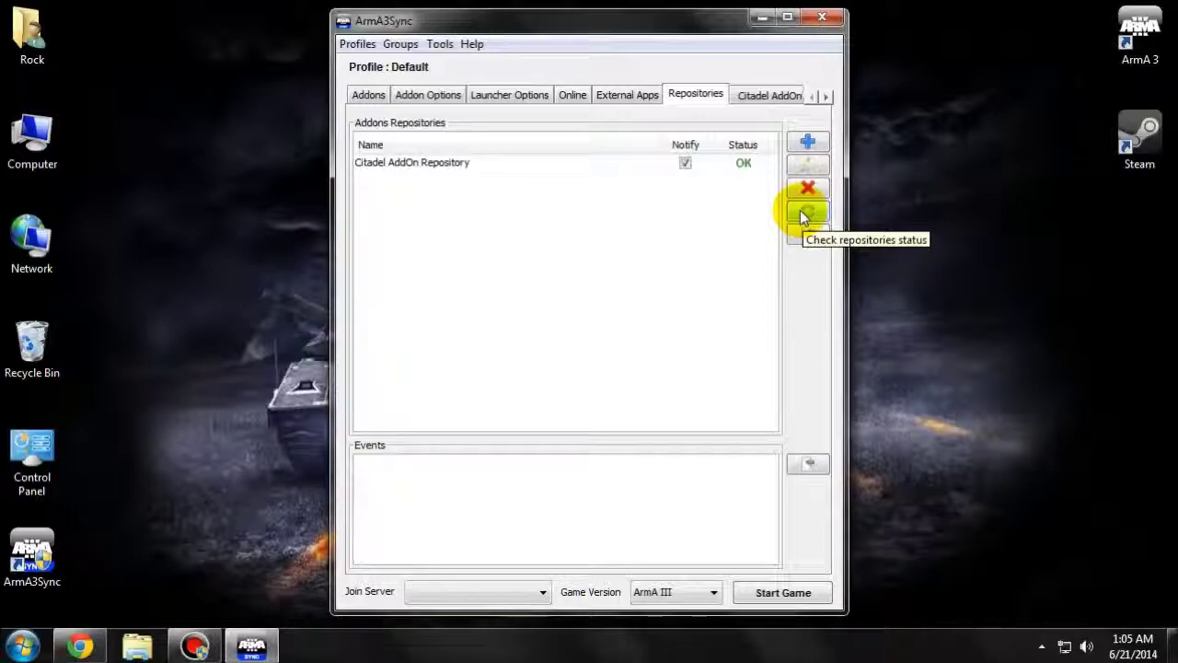
{"action": "left_click", "coordinate": [369, 95]}
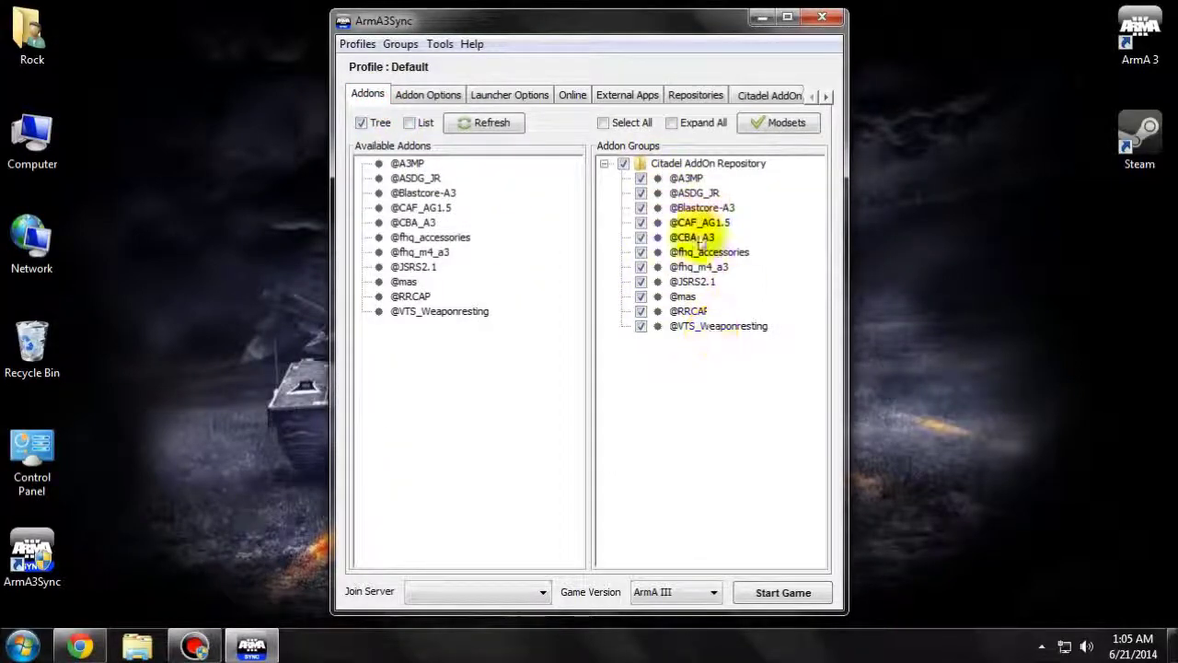
{"action": "left_click", "coordinate": [813, 591]}
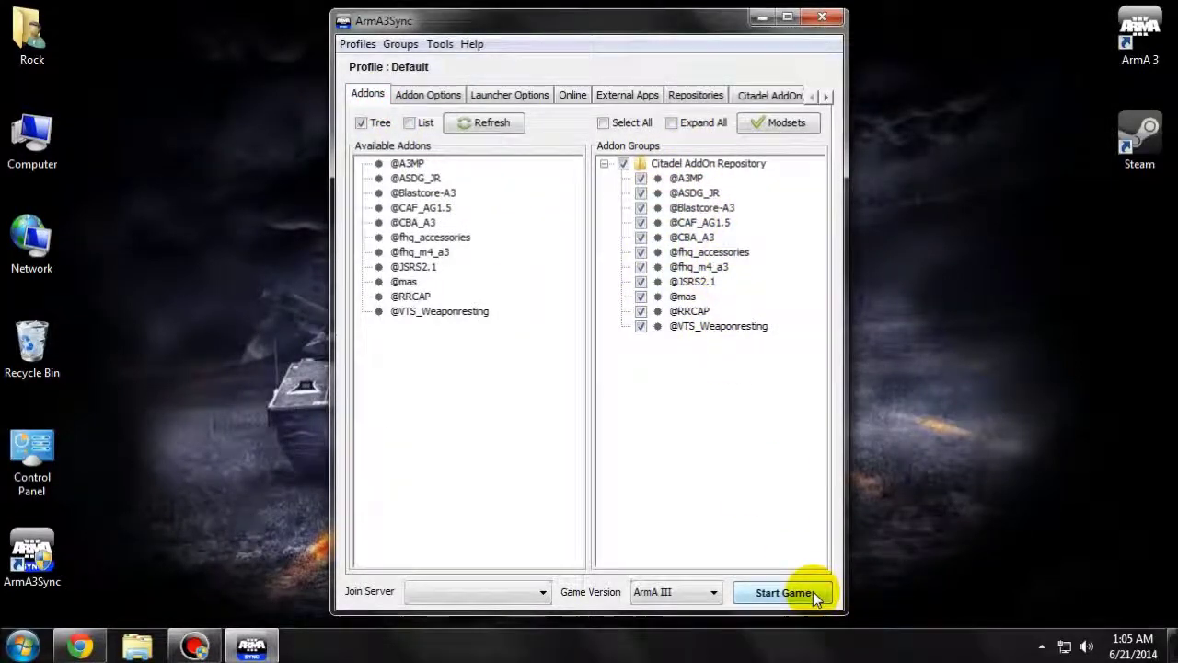